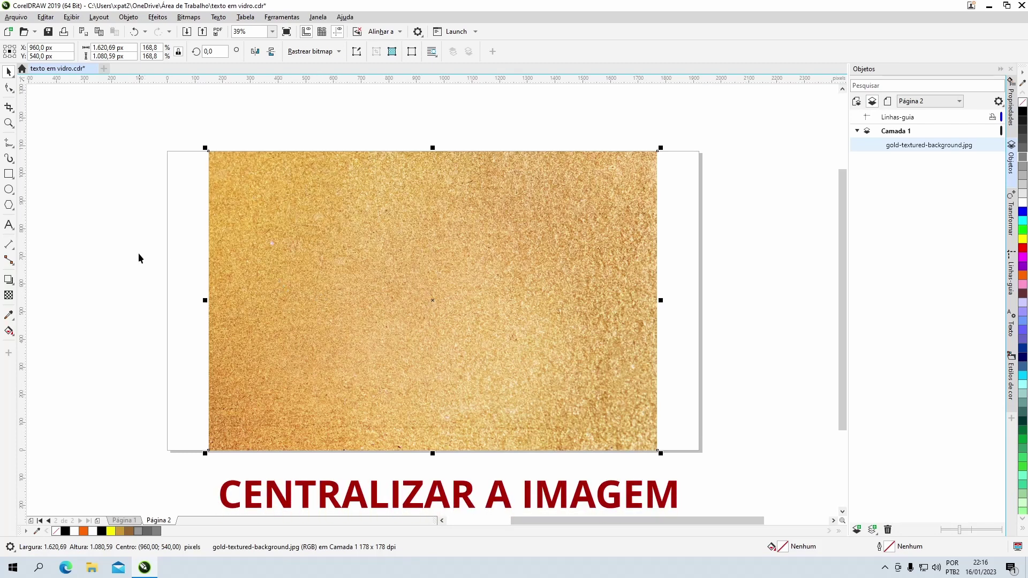
Add the artistic text "TEXTO" over the gold background image
{"action": "left_click", "coordinate": [9, 225]}
{"action": "left_click", "coordinate": [328, 235]}
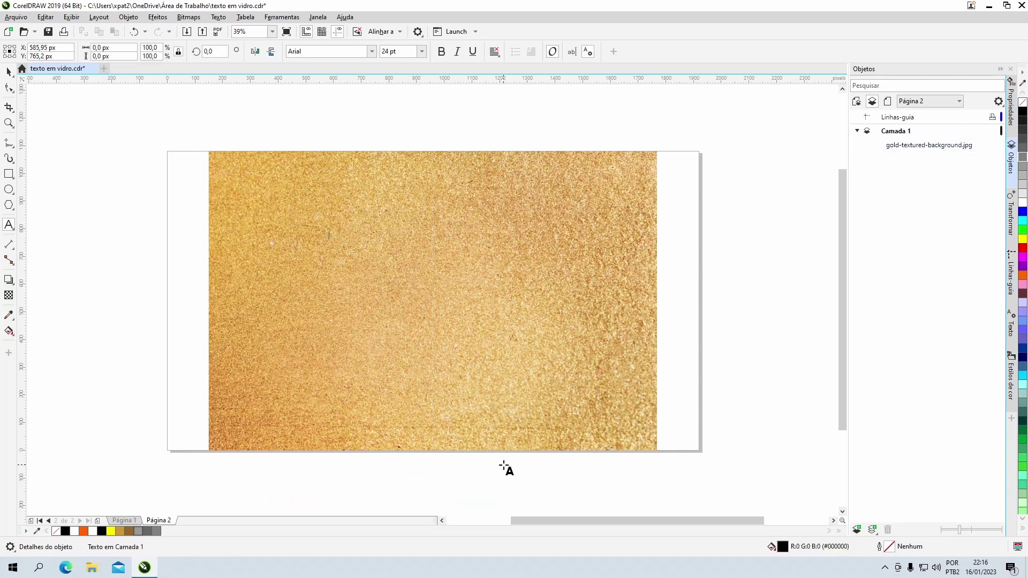
{"action": "type", "text": "TEXTO"}
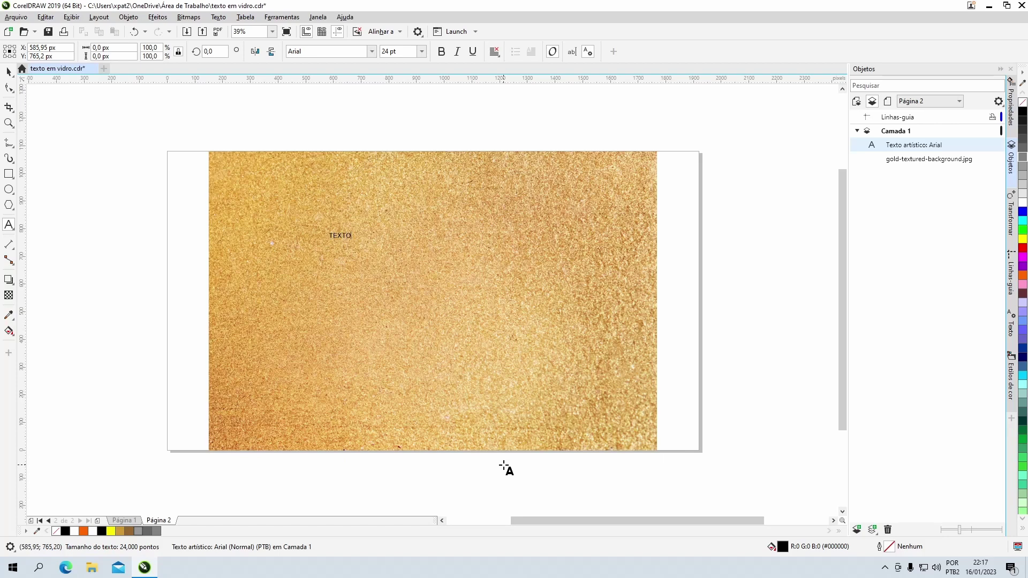
{"action": "left_click", "coordinate": [8, 71]}
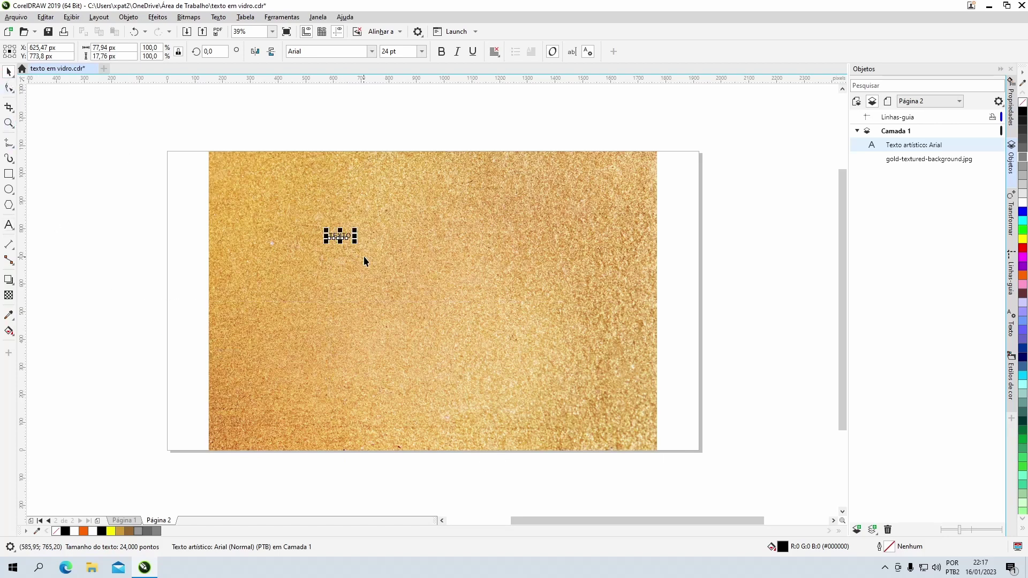
Enlarge the TEXTO text to about 1245 px wide and move it to the upper part of the gold image
{"action": "left_click_drag", "start_coordinate": [358, 245], "coordinate": [619, 305]}
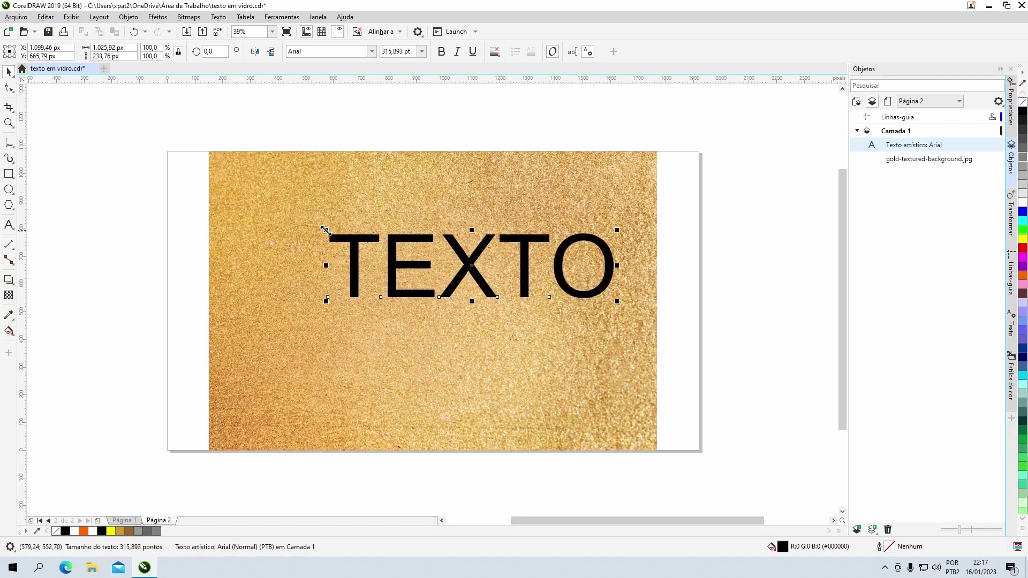
{"action": "left_click_drag", "start_coordinate": [322, 225], "coordinate": [269, 195]}
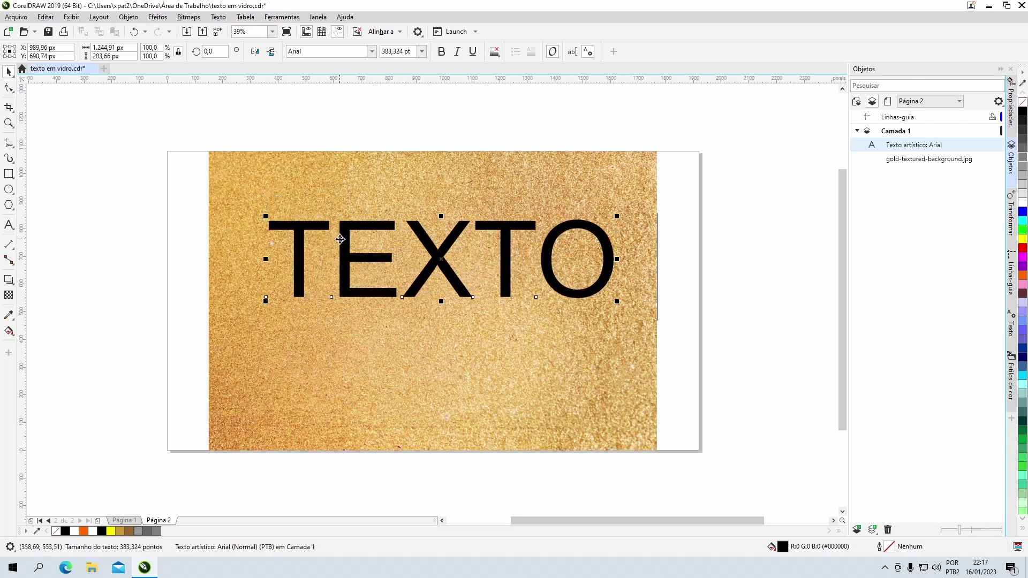
{"action": "left_click_drag", "start_coordinate": [436, 262], "coordinate": [427, 216]}
Set the text's font to Lato Black and centre the text on the page
{"action": "left_click", "coordinate": [372, 51]}
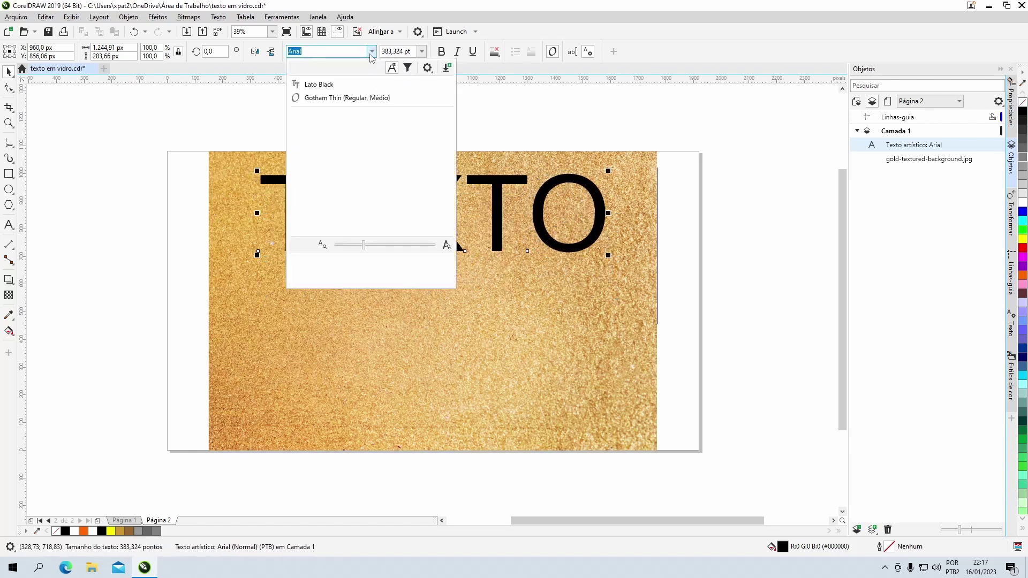
{"action": "left_click", "coordinate": [337, 84]}
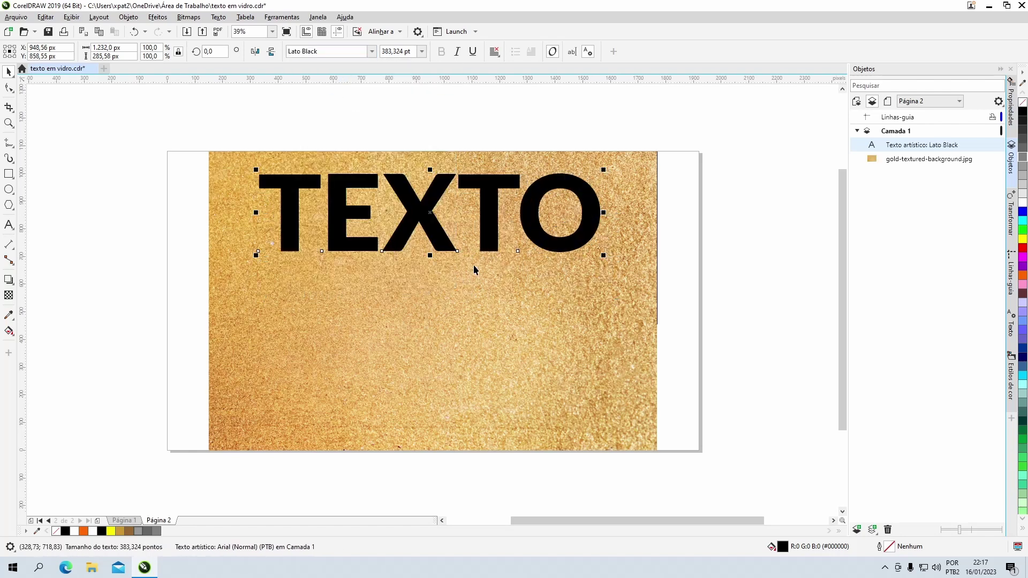
{"action": "key", "text": "p"}
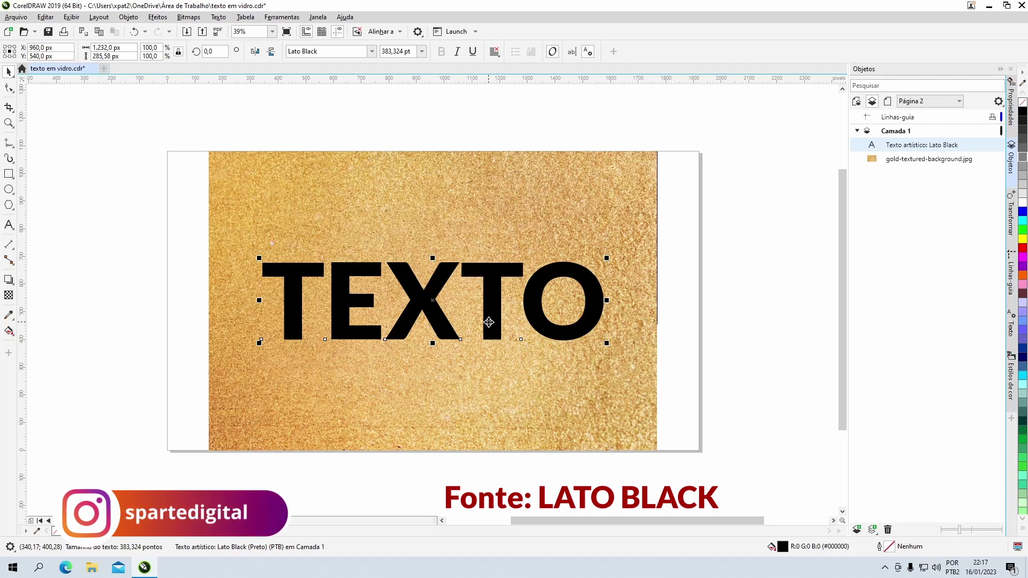
Apply a vertical linear gradient fill to the text, from black just below the letters to white just above them
{"action": "key", "text": "g"}
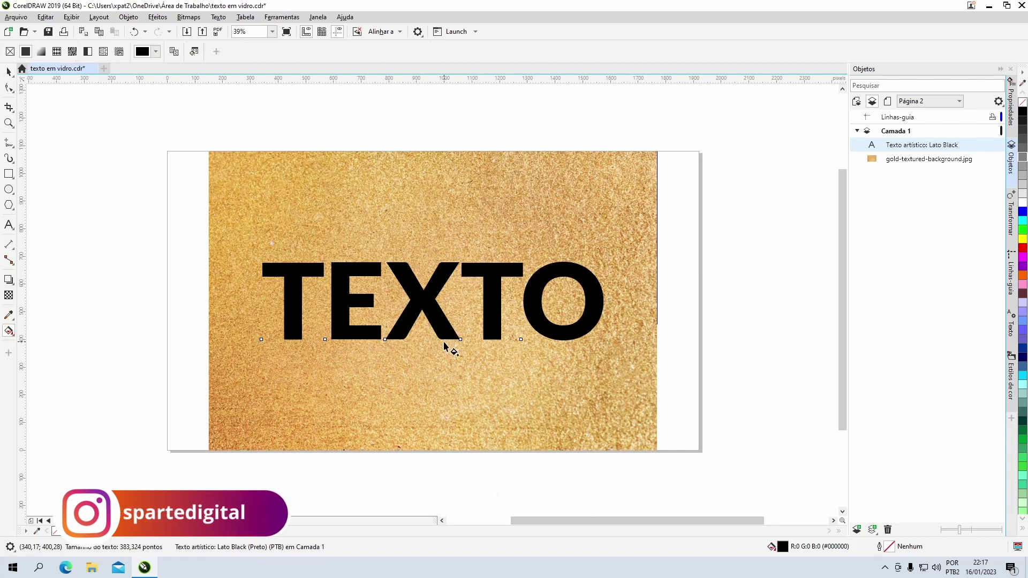
{"action": "left_click_drag", "start_coordinate": [444, 340], "coordinate": [444, 261]}
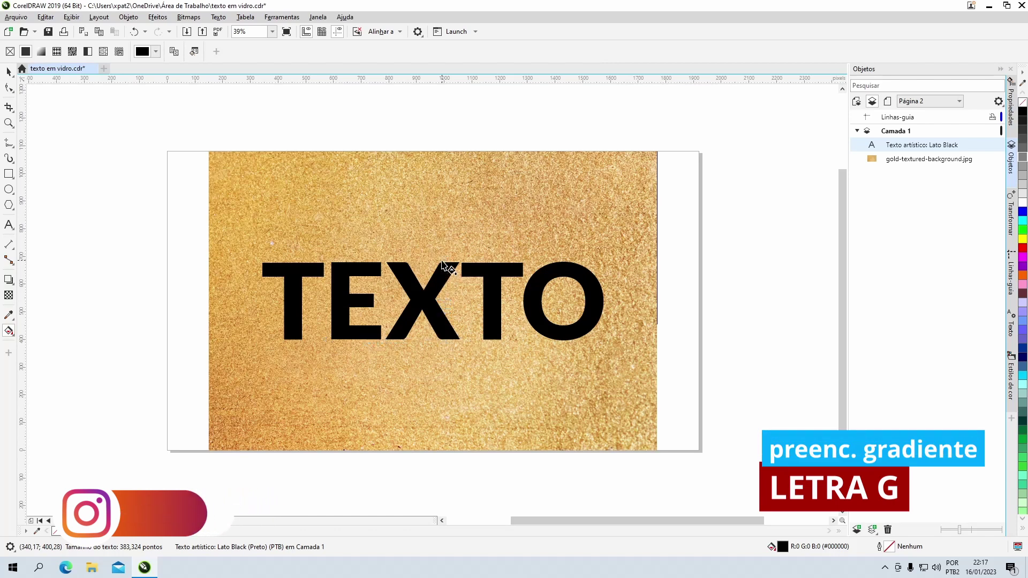
{"action": "left_click_drag", "start_coordinate": [443, 340], "coordinate": [444, 348]}
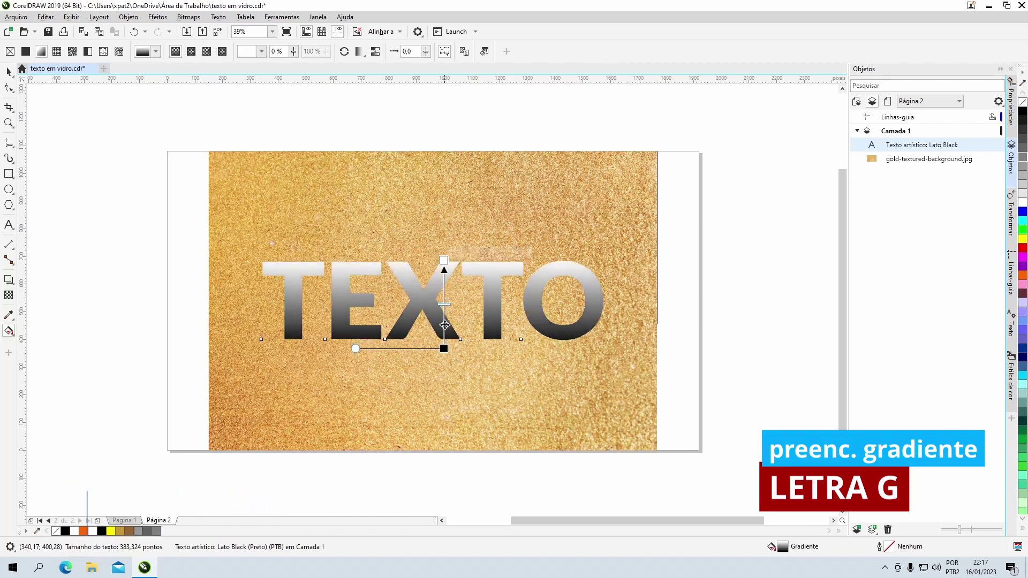
{"action": "left_click", "coordinate": [443, 260]}
{"action": "left_click_drag", "start_coordinate": [444, 260], "coordinate": [444, 253]}
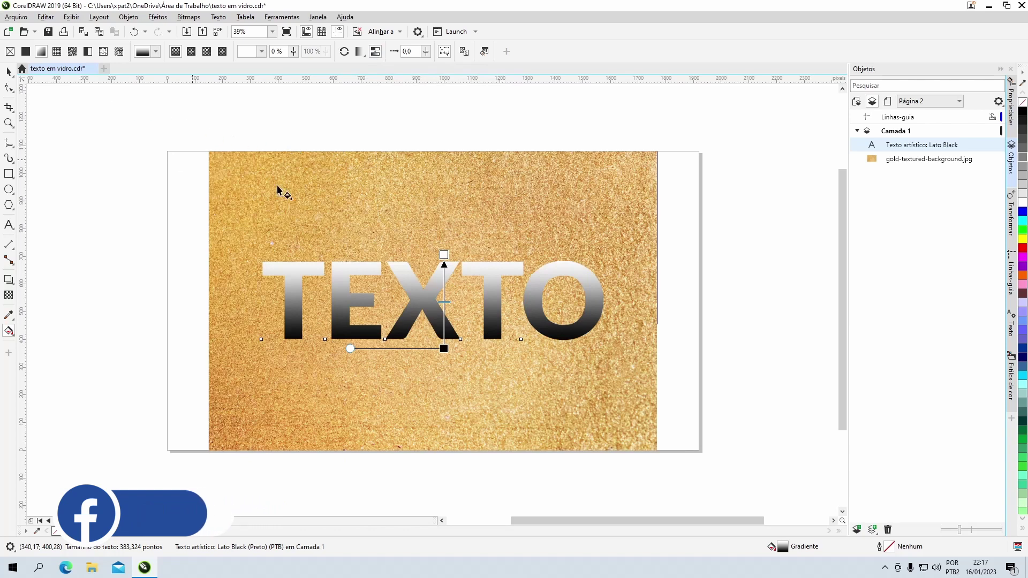
{"action": "left_click", "coordinate": [444, 254]}
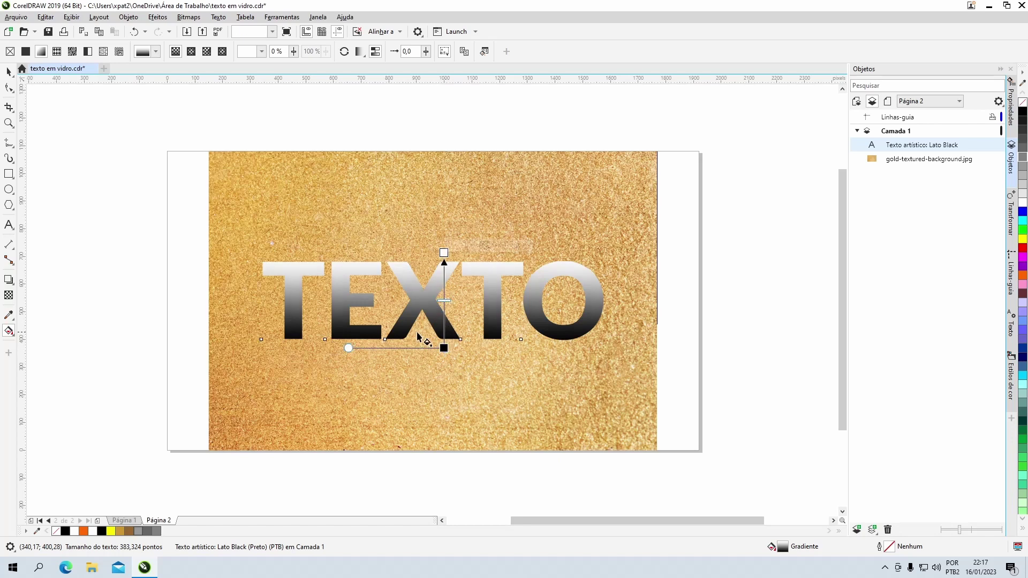
{"action": "left_click", "coordinate": [8, 72]}
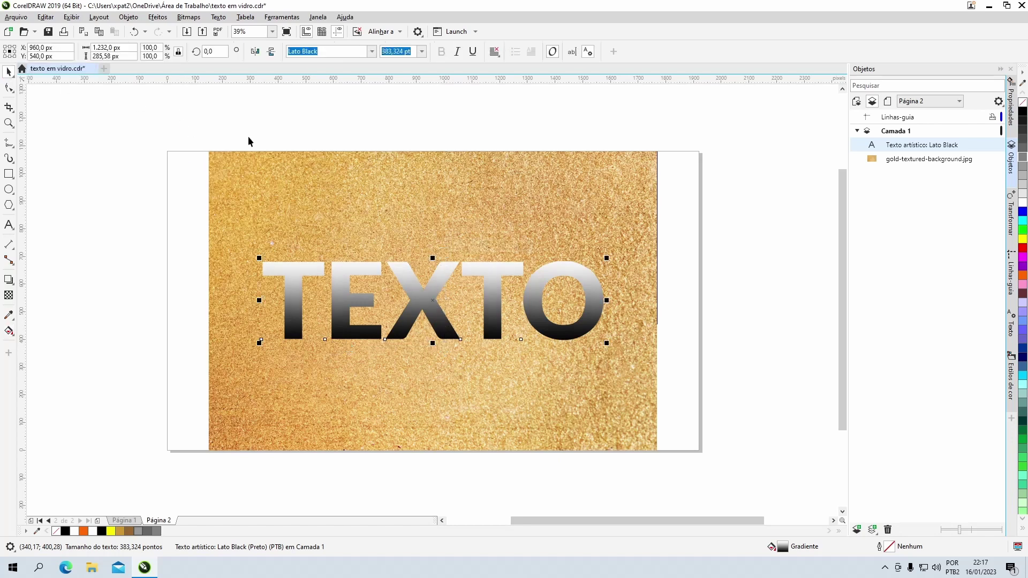
{"action": "left_click", "coordinate": [336, 135]}
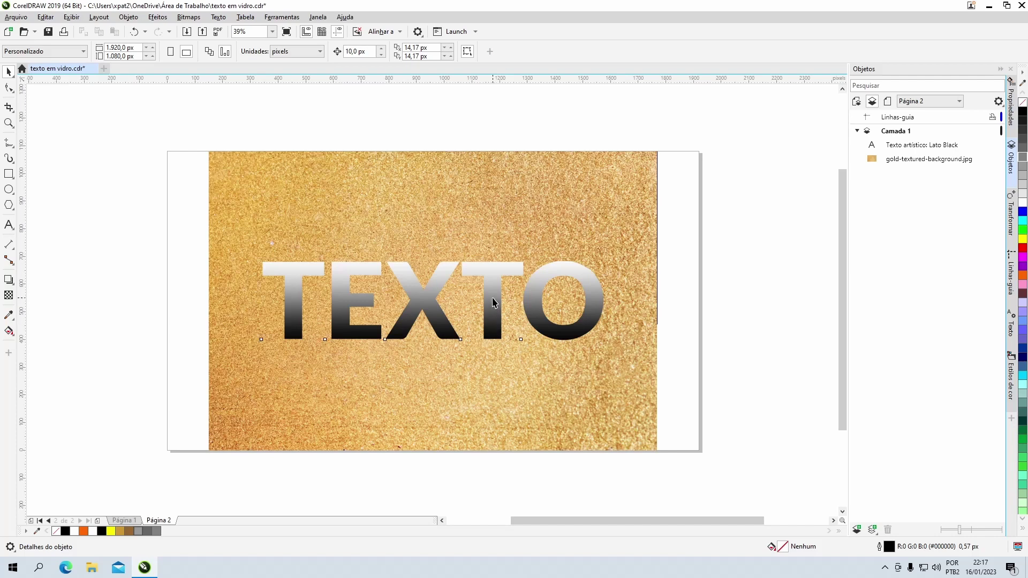
Paste two copies of the gradient text in place and hide both upper copies
{"action": "left_click", "coordinate": [493, 300]}
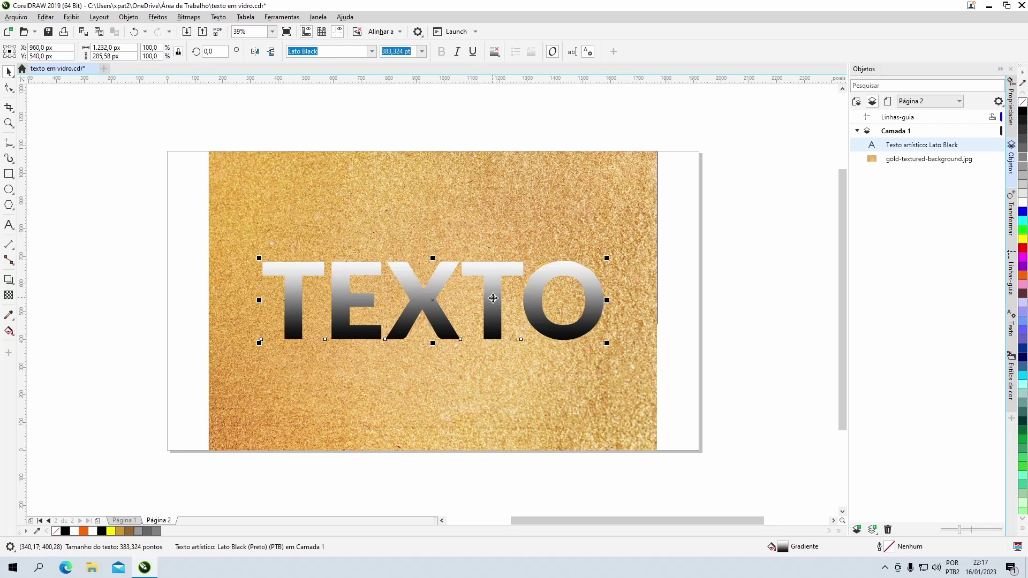
{"action": "key", "text": "ctrl+v"}
{"action": "key", "text": "ctrl+v"}
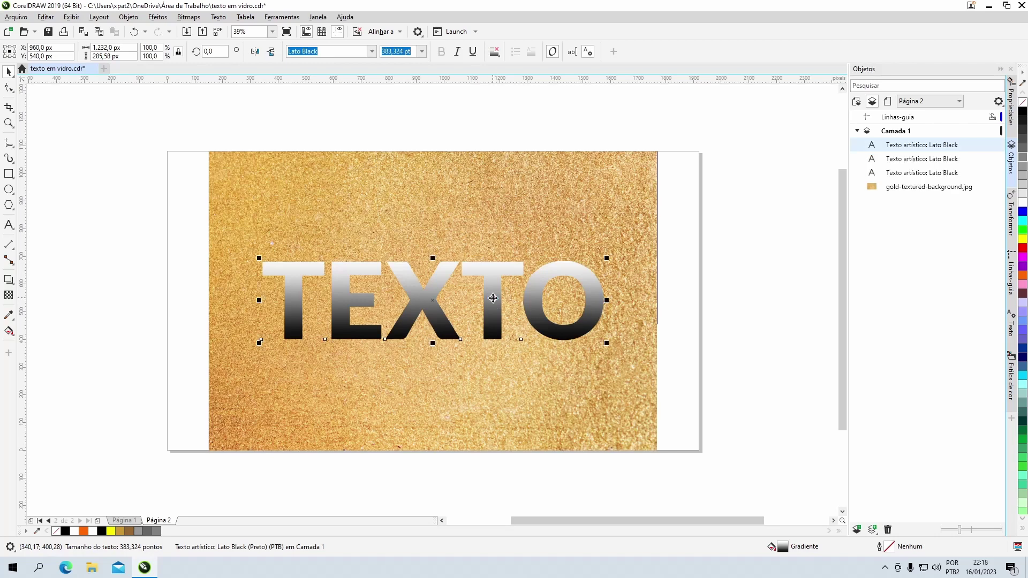
{"action": "mouse_move", "coordinate": [983, 170]}
{"action": "left_click", "coordinate": [990, 144]}
{"action": "left_click", "coordinate": [989, 159]}
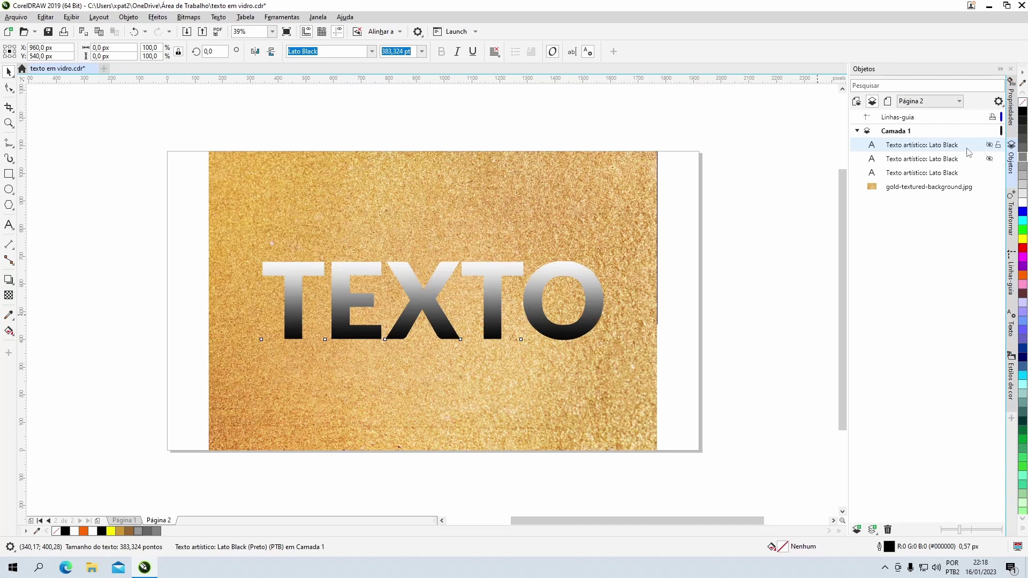
Add a black drop shadow to the visible text towards its lower left, offset about -14 px horizontally and -11 px vertically
{"action": "left_click", "coordinate": [589, 287]}
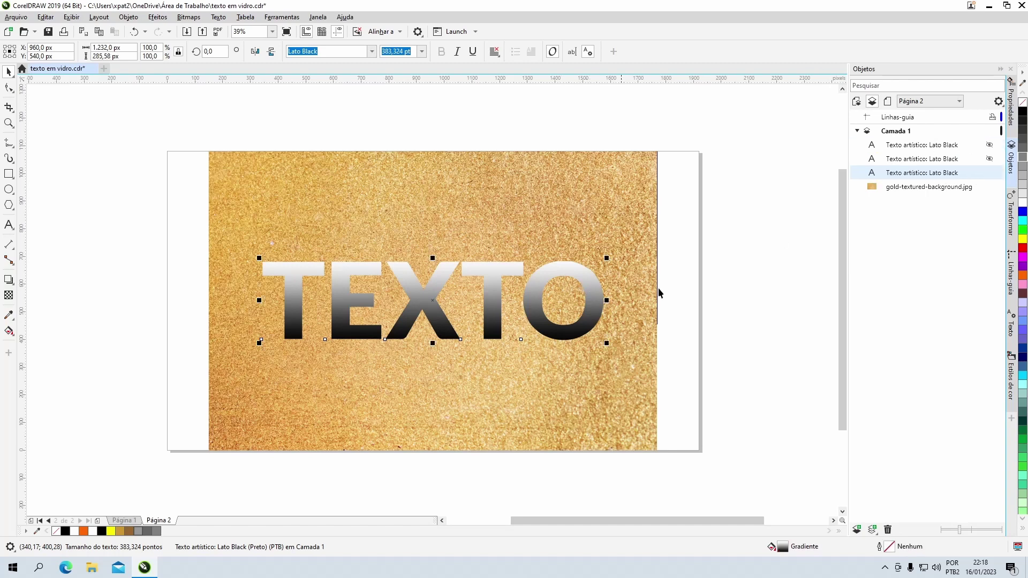
{"action": "left_click", "coordinate": [733, 281]}
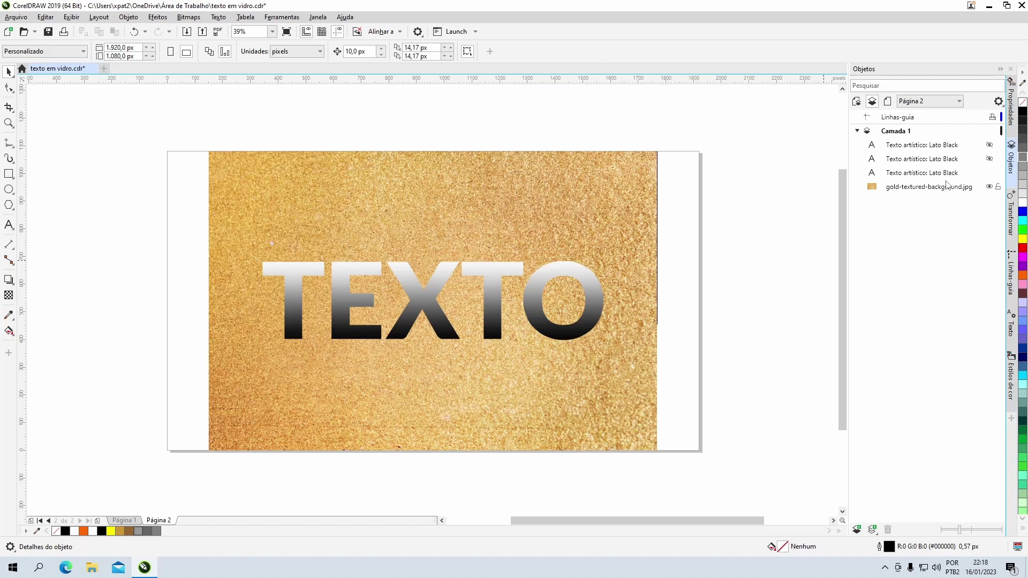
{"action": "left_click", "coordinate": [593, 283]}
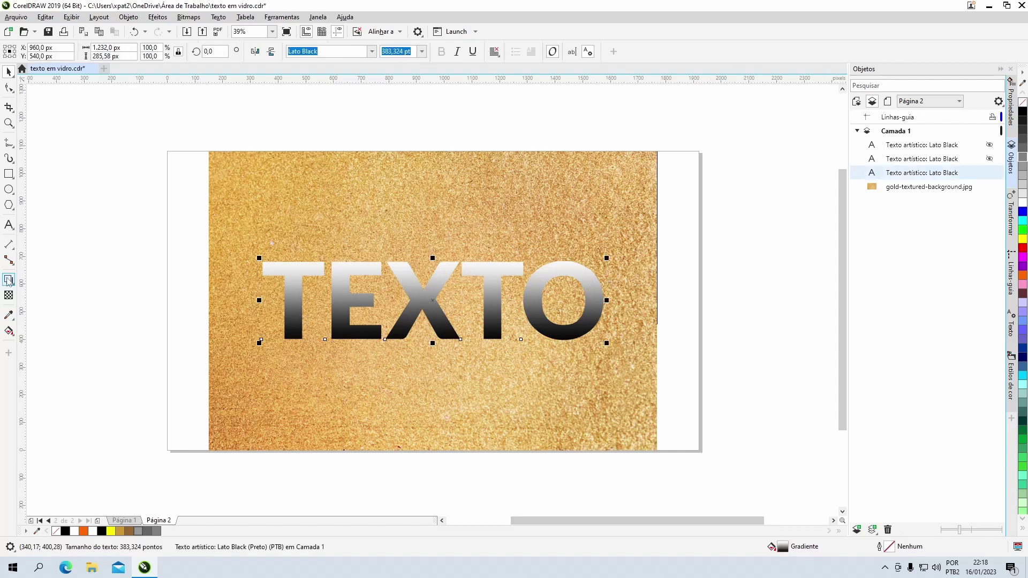
{"action": "left_click", "coordinate": [8, 280]}
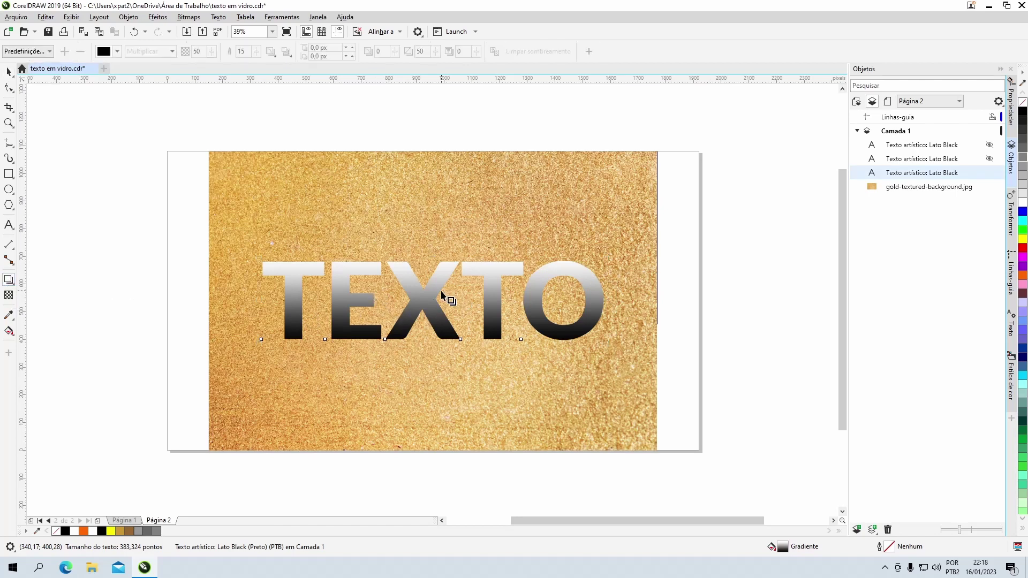
{"action": "left_click_drag", "start_coordinate": [433, 301], "coordinate": [380, 343]}
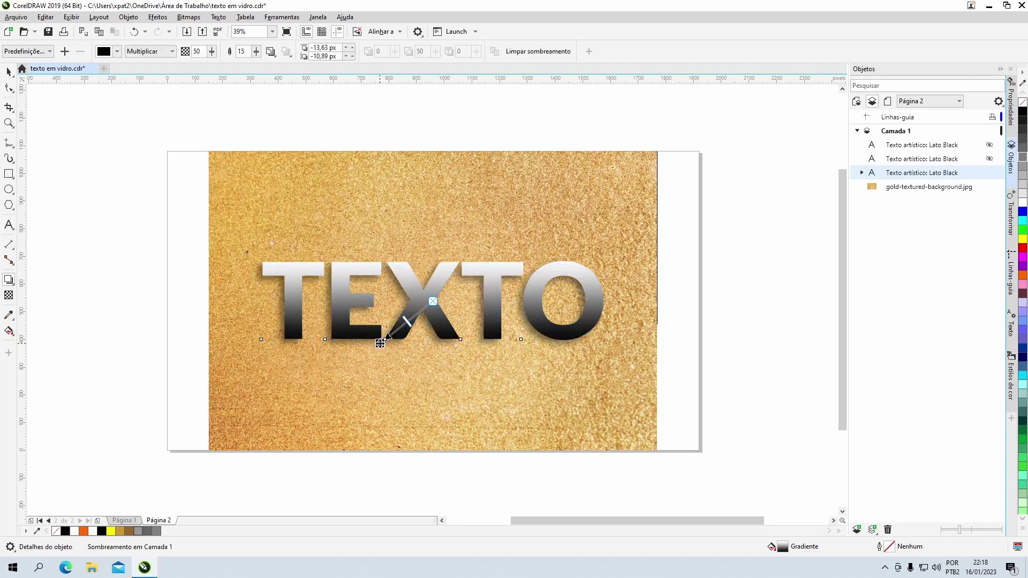
{"action": "left_click", "coordinate": [9, 71]}
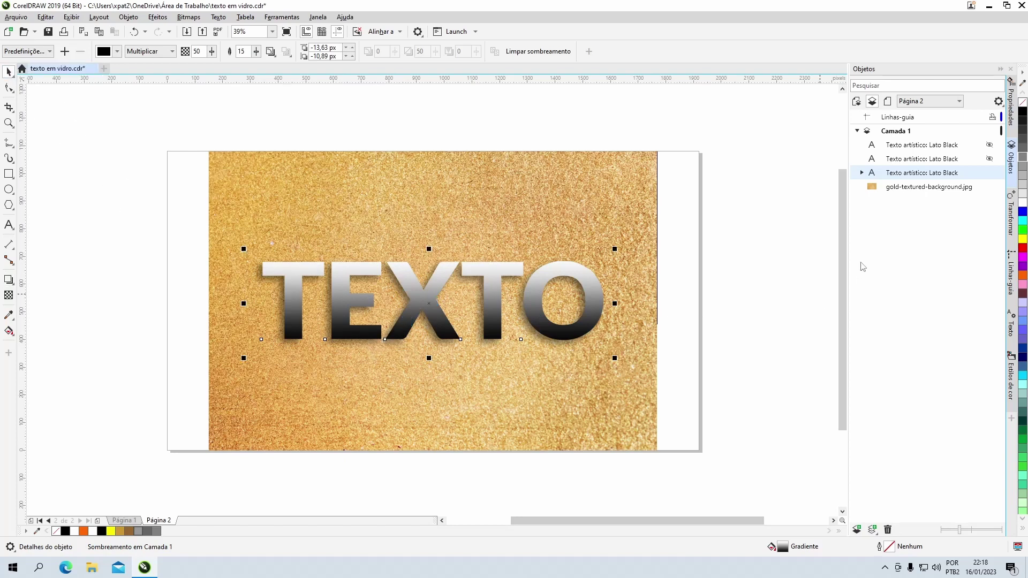
Separate the drop shadow from the text so that it is an independent object
{"action": "left_click", "coordinate": [862, 173]}
{"action": "right_click", "coordinate": [901, 187]}
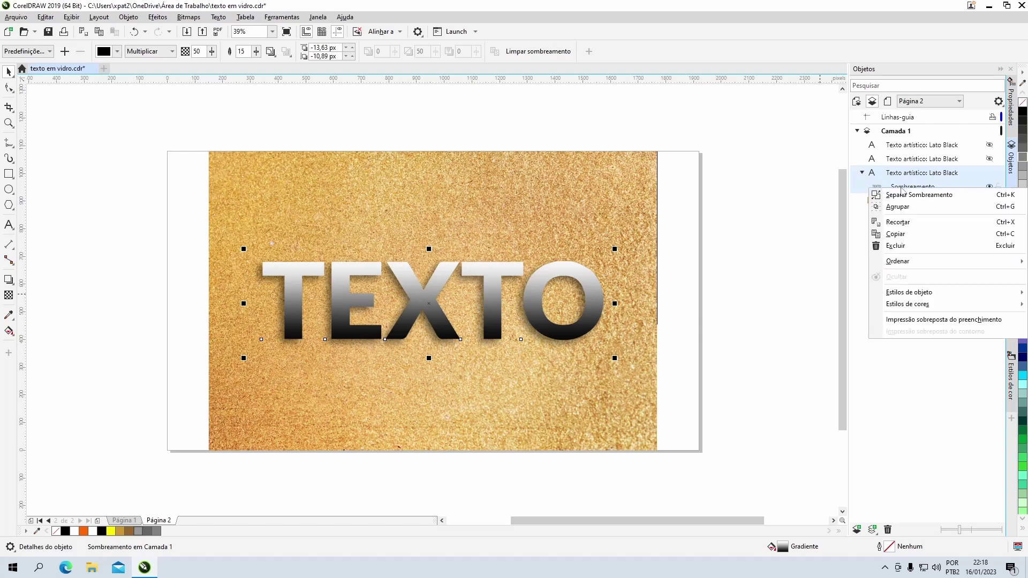
{"action": "left_click", "coordinate": [904, 194]}
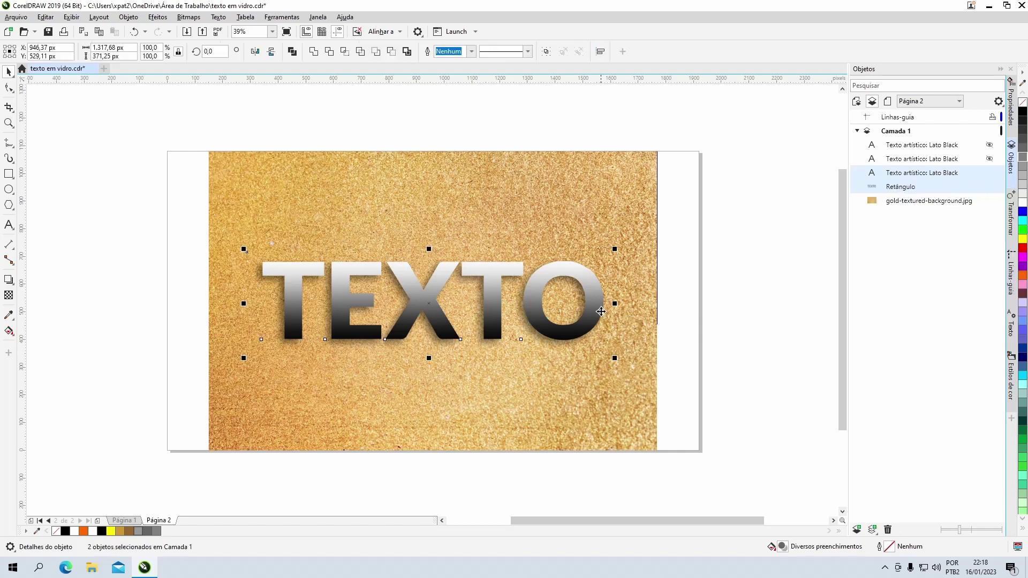
{"action": "left_click", "coordinate": [698, 295]}
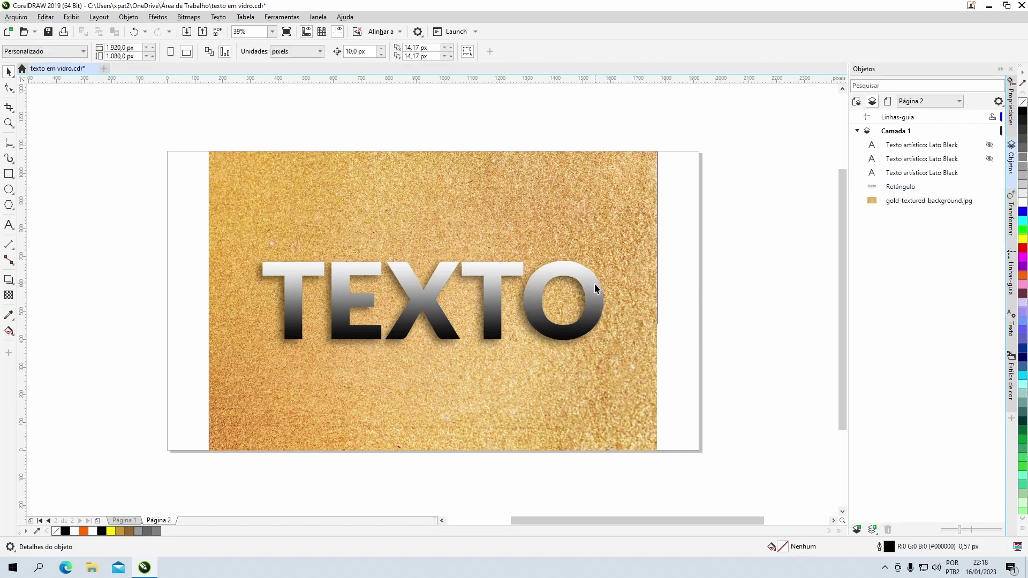
Trim the separated shadow with the text shape and delete the visible text above it
{"action": "left_click", "coordinate": [595, 289]}
{"action": "left_click", "coordinate": [381, 344], "text": "shift"}
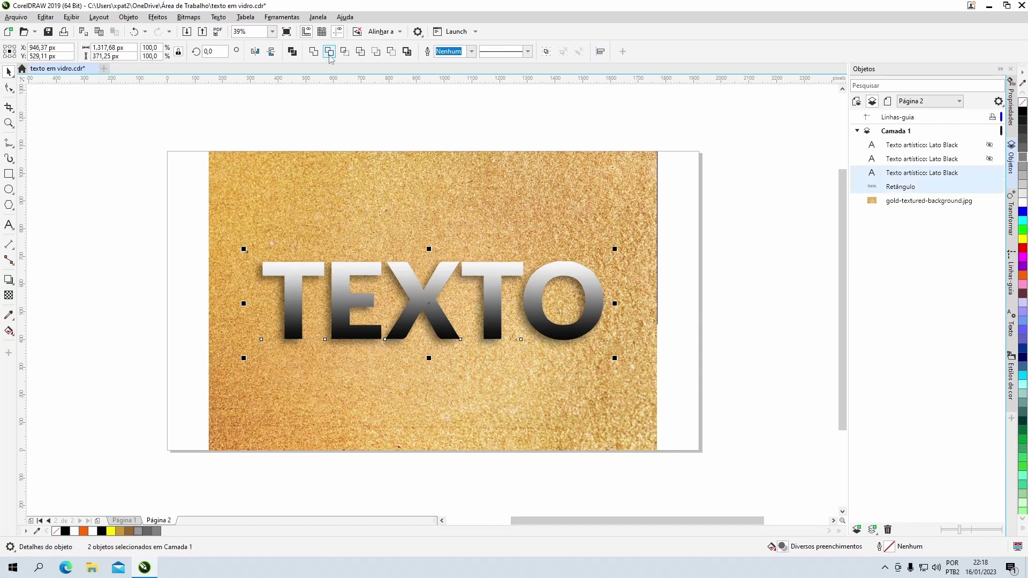
{"action": "left_click", "coordinate": [329, 52]}
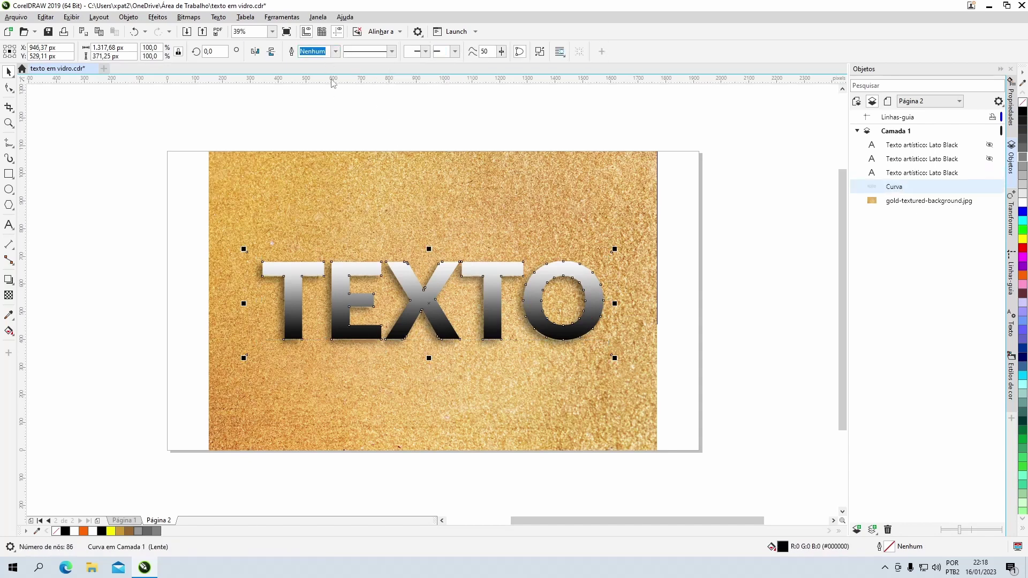
{"action": "left_click", "coordinate": [351, 270]}
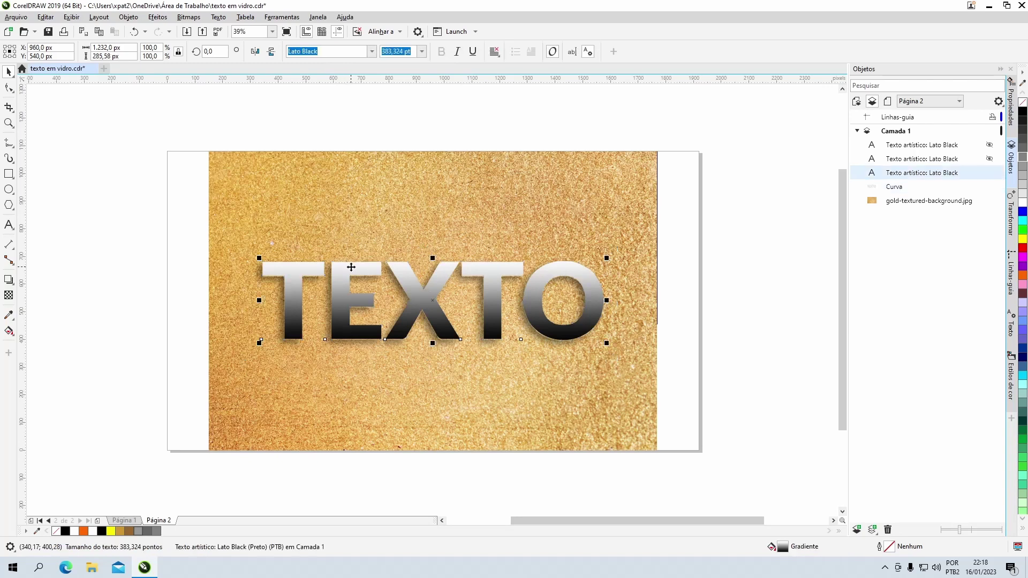
{"action": "key", "text": "Delete"}
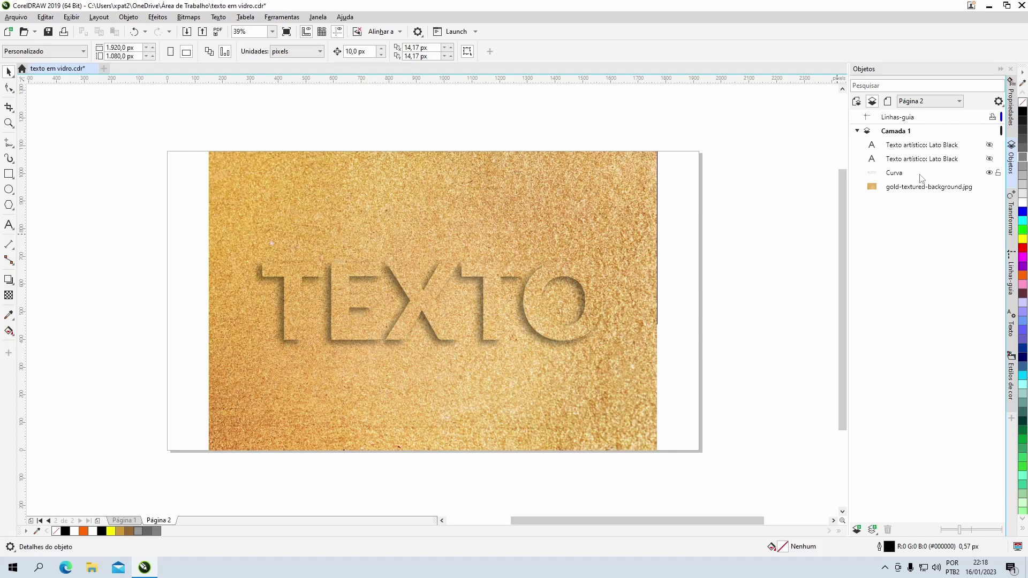
Hide the trimmed shadow curve and show the lower of the two hidden text copies
{"action": "left_click", "coordinate": [989, 173]}
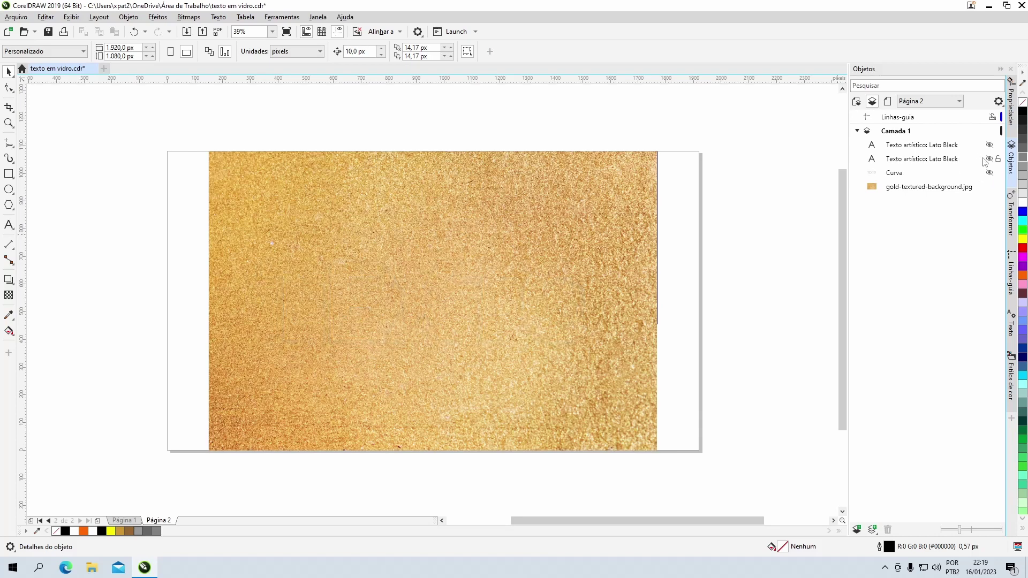
{"action": "left_click", "coordinate": [989, 159]}
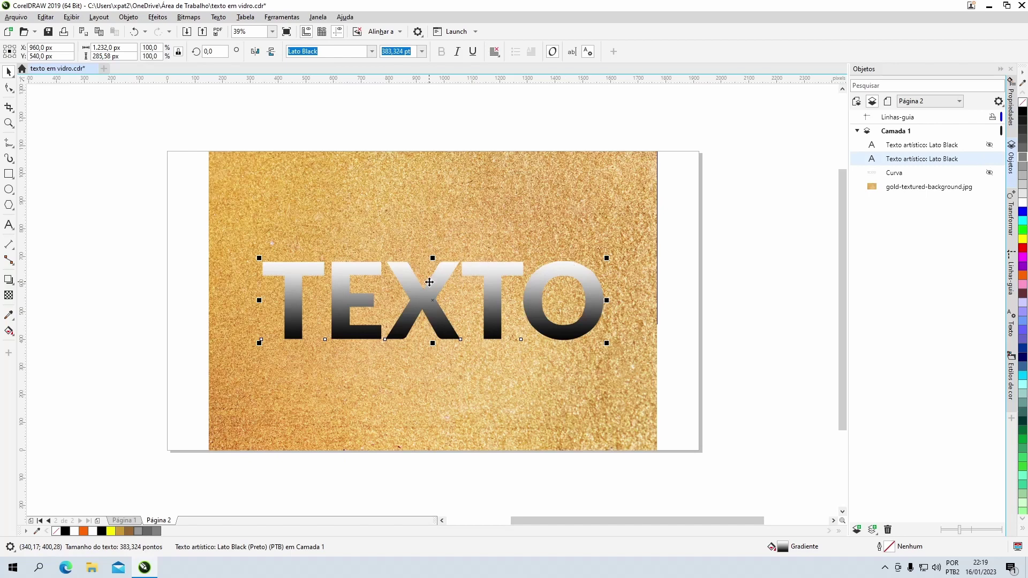
Apply transparency with the Sobrepor merge mode to the visible gradient text and deselect it
{"action": "left_click", "coordinate": [9, 298]}
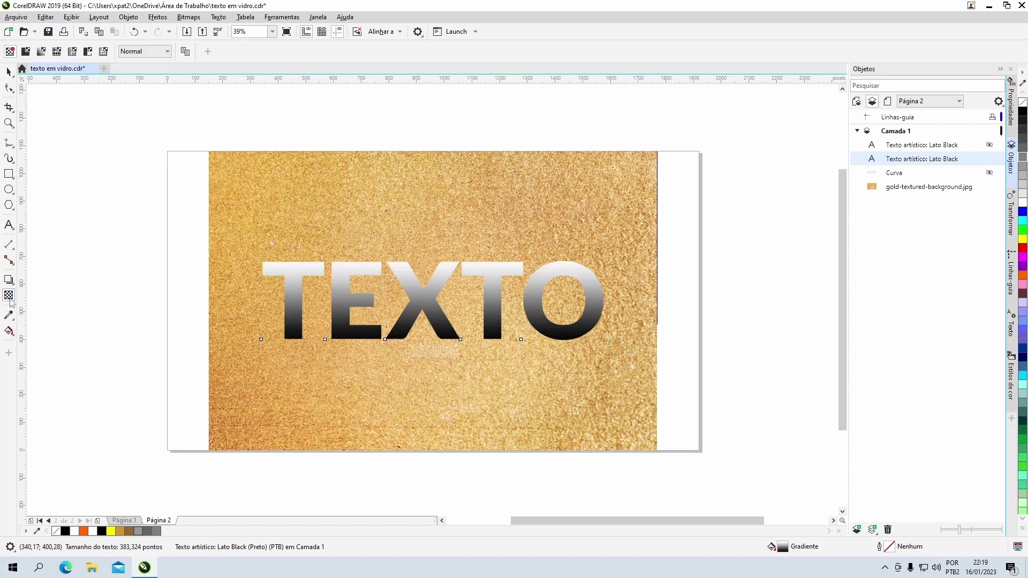
{"action": "left_click", "coordinate": [166, 51]}
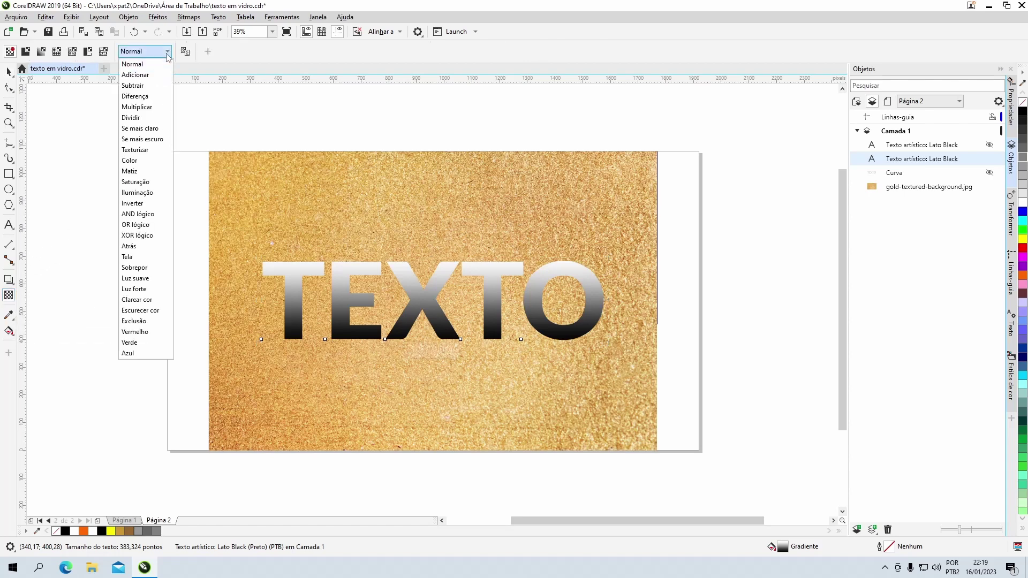
{"action": "left_click", "coordinate": [140, 267]}
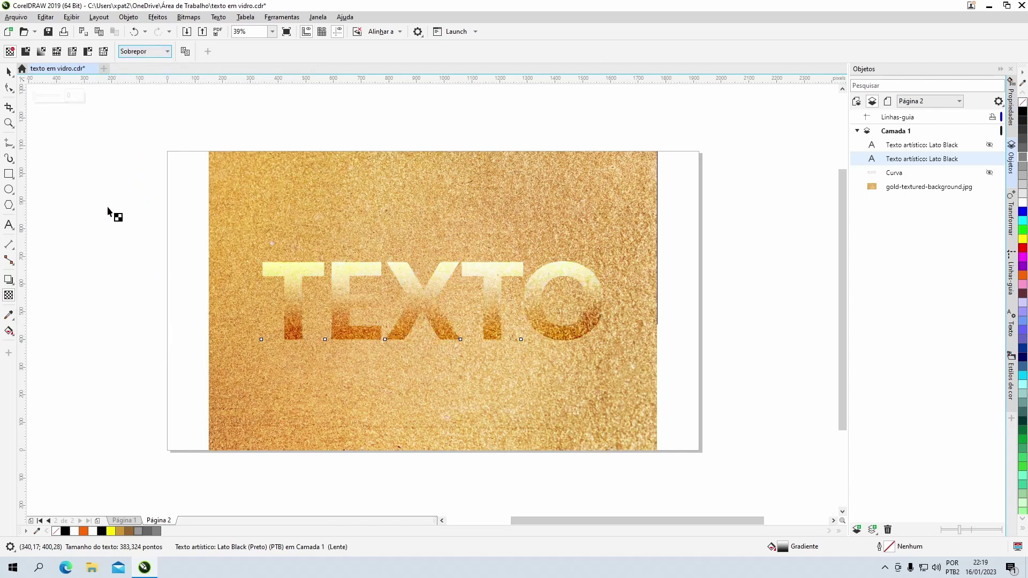
{"action": "key", "text": "space"}
{"action": "left_click", "coordinate": [83, 188]}
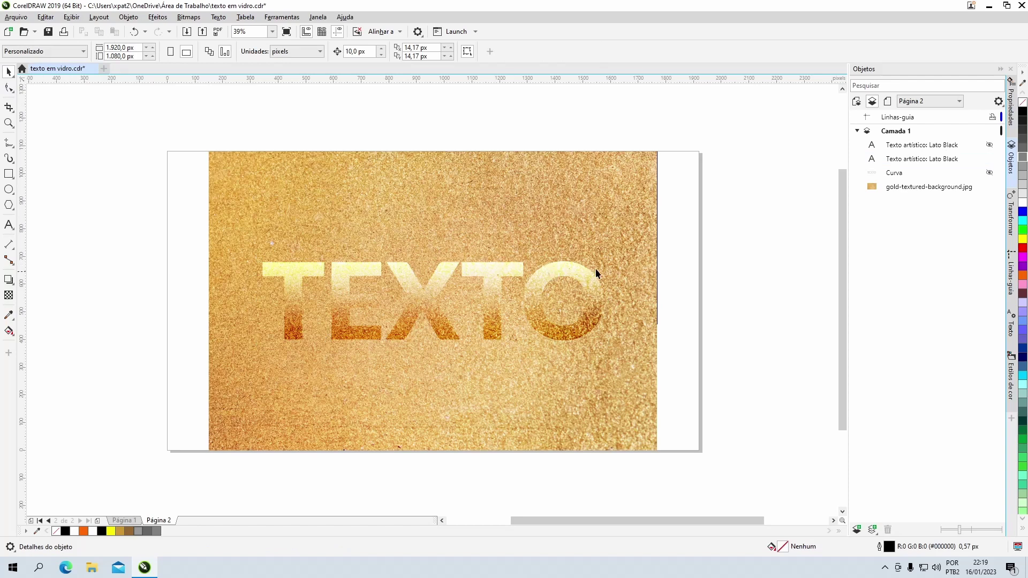
Preview the shadow curve with the text, hide both again and show the upper text copy
{"action": "left_click", "coordinate": [990, 173]}
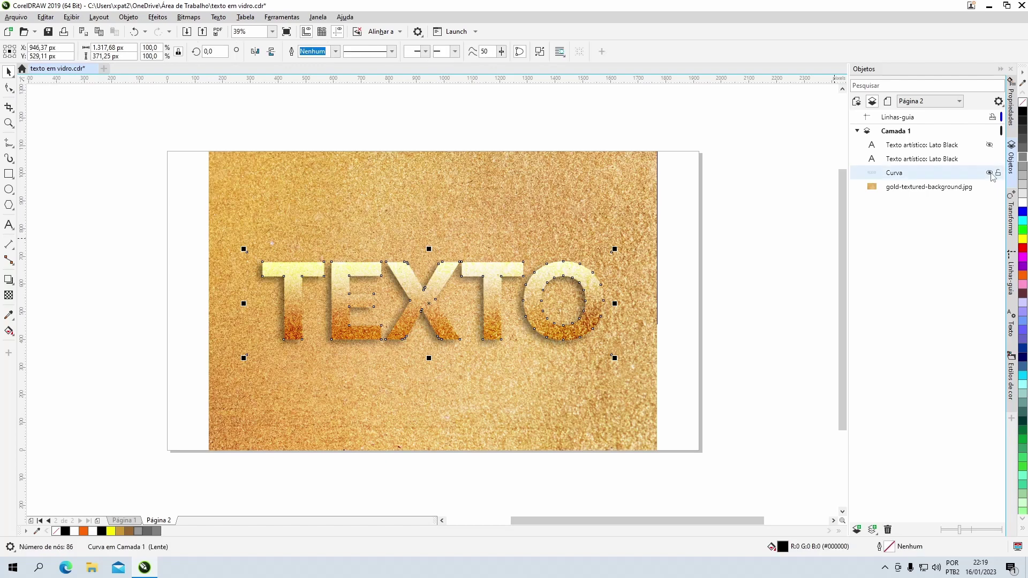
{"action": "left_click", "coordinate": [990, 173]}
{"action": "left_click", "coordinate": [990, 160]}
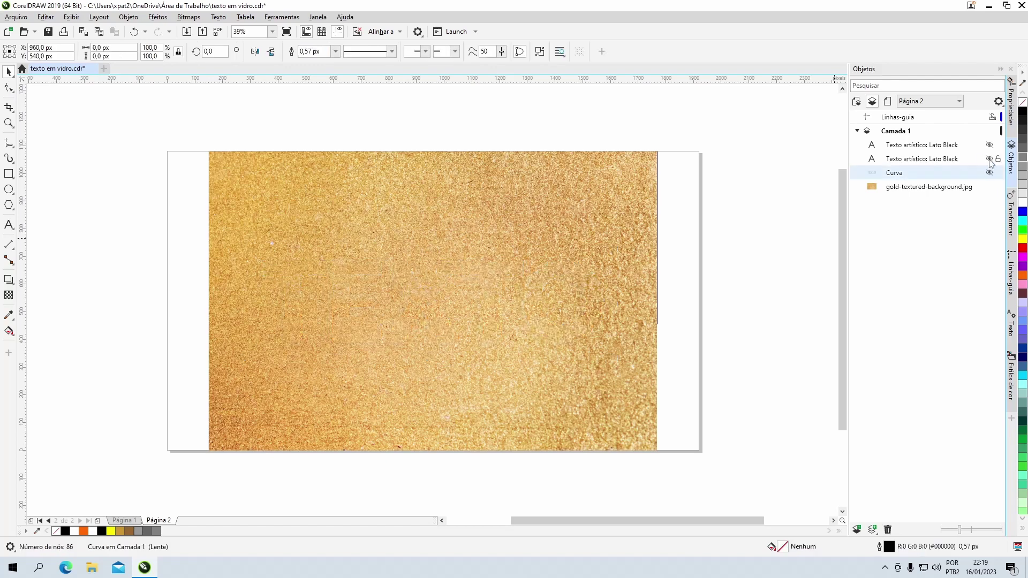
{"action": "left_click", "coordinate": [990, 146]}
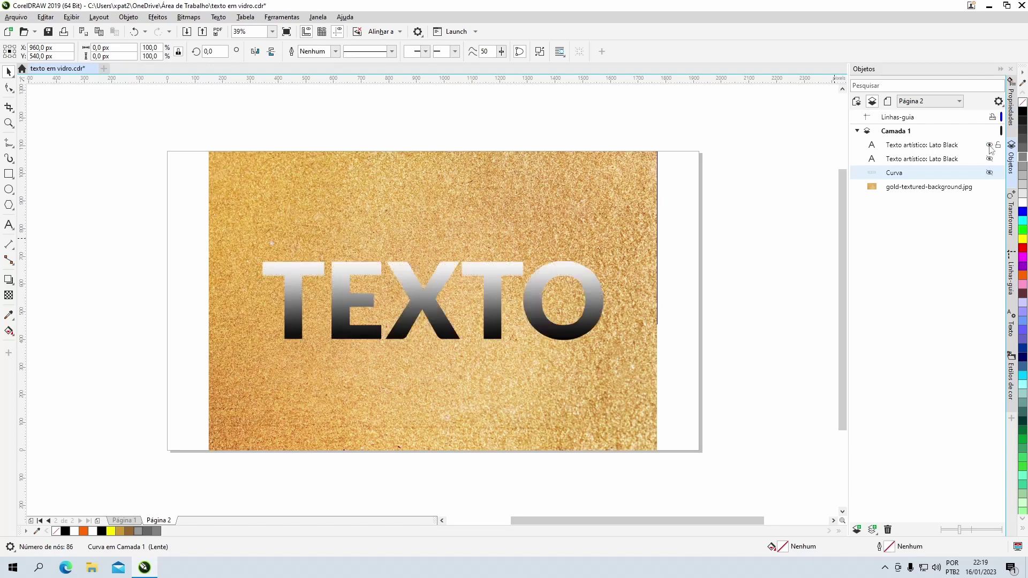
Start the Escultura em relevo texture effect on the upper text copy with detail 99, depth 97 and smoothness 100
{"action": "left_click", "coordinate": [486, 268]}
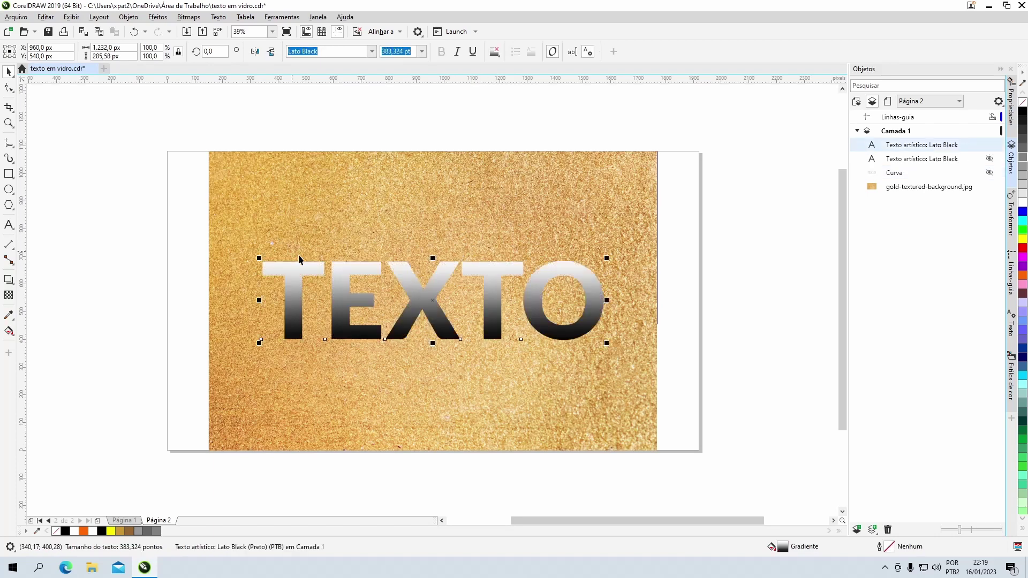
{"action": "left_click", "coordinate": [158, 17]}
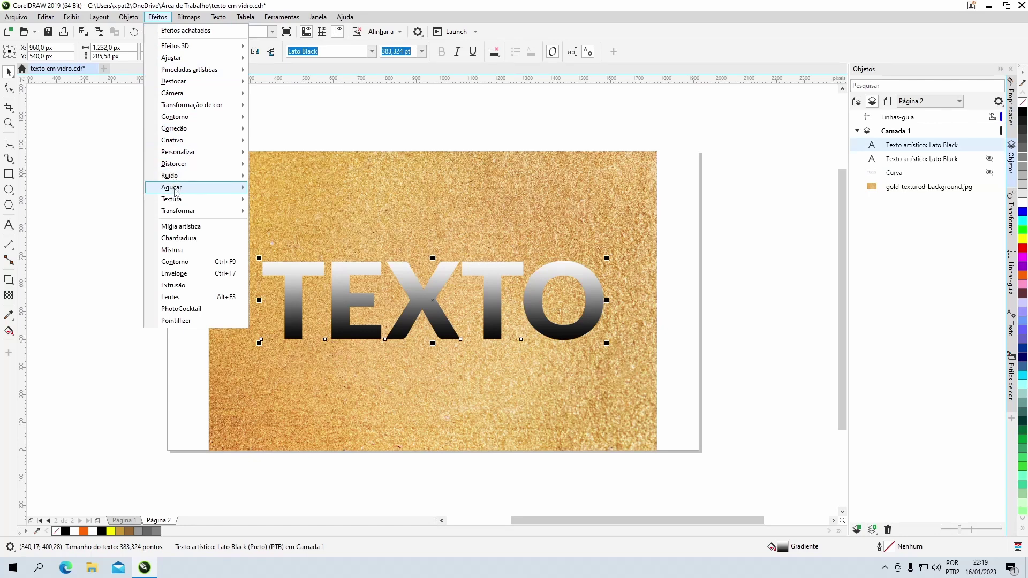
{"action": "mouse_move", "coordinate": [177, 203]}
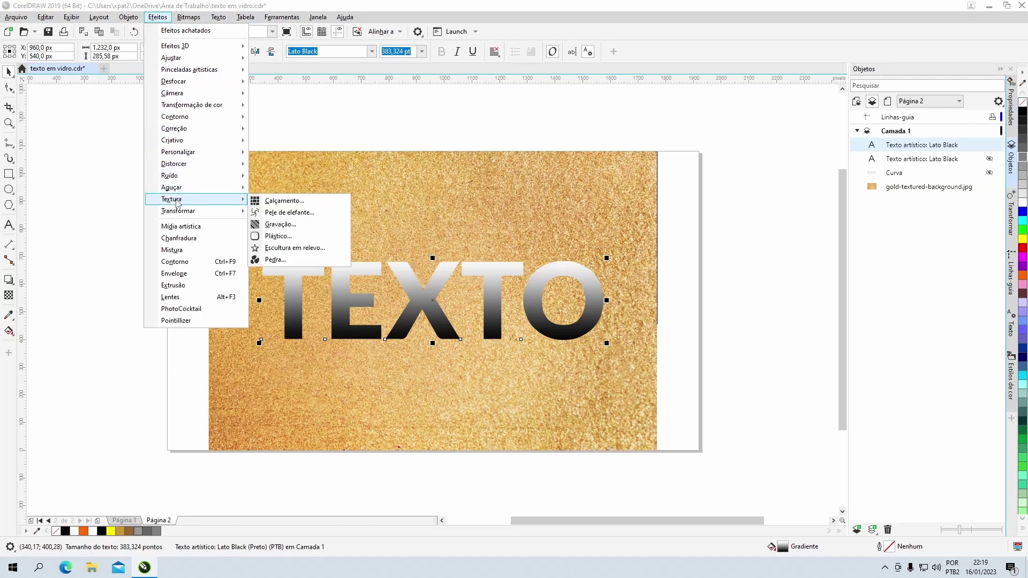
{"action": "left_click", "coordinate": [285, 248]}
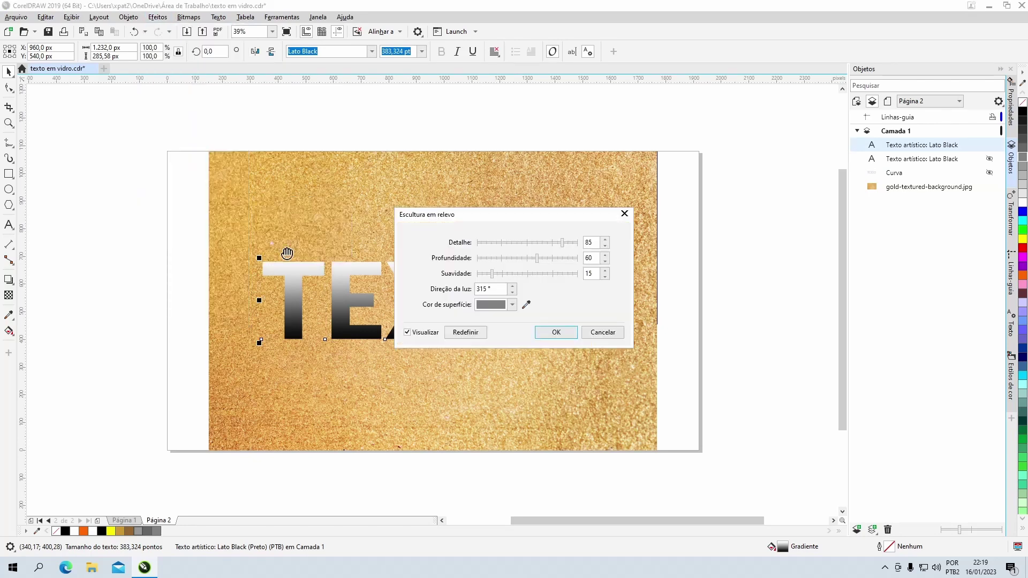
{"action": "left_click_drag", "start_coordinate": [498, 213], "coordinate": [527, 106]}
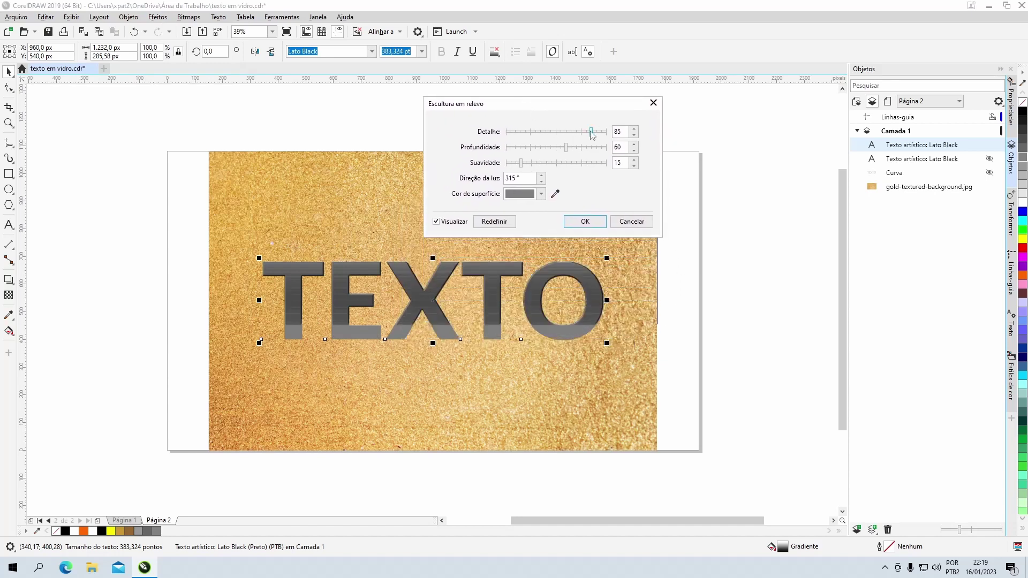
{"action": "left_click_drag", "start_coordinate": [593, 134], "coordinate": [605, 157]}
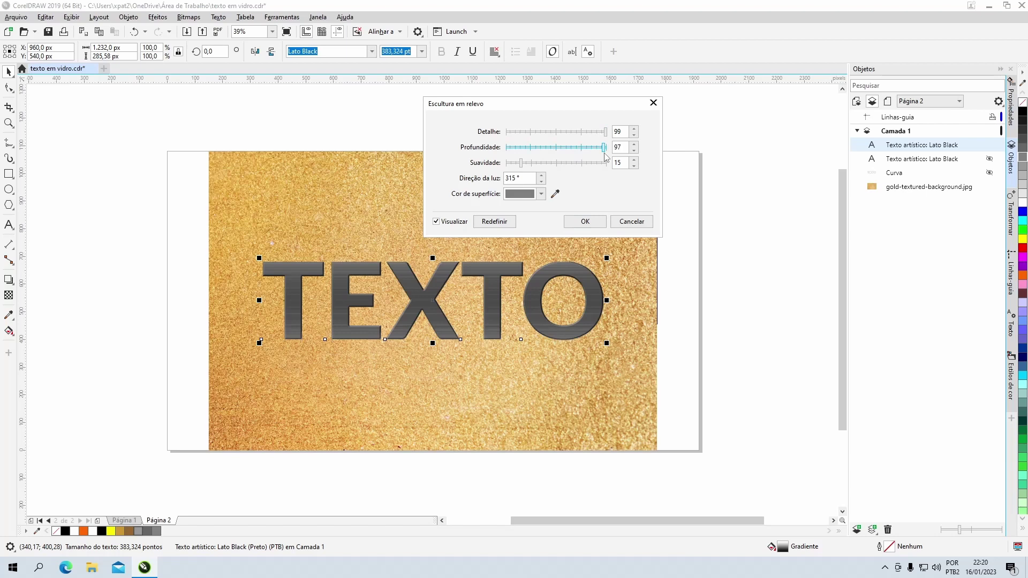
{"action": "left_click_drag", "start_coordinate": [522, 166], "coordinate": [609, 174]}
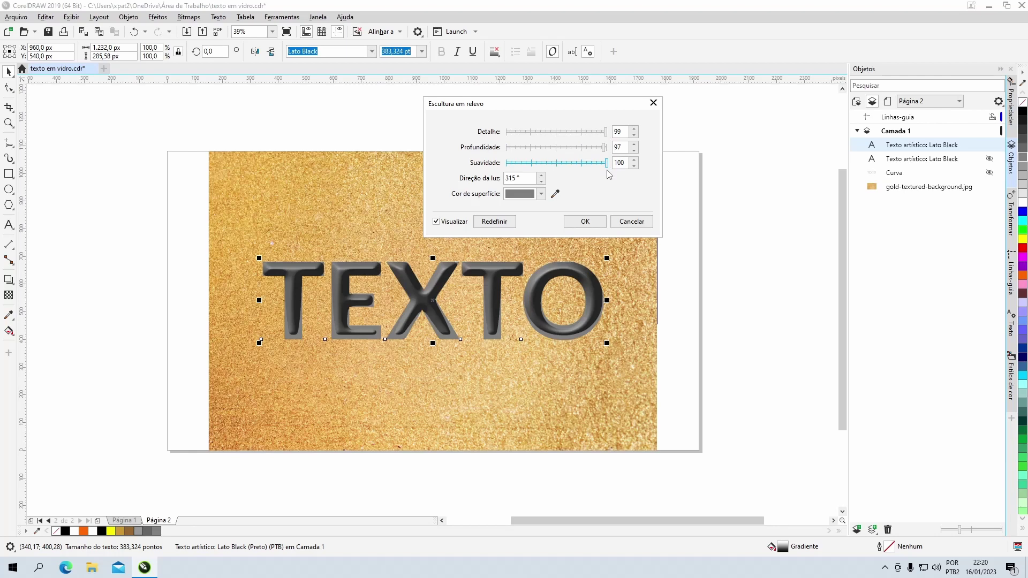
Set the relief effect's surface colour to white (#FFFFFF) by sampling it from the colour palette
{"action": "left_click", "coordinate": [541, 195]}
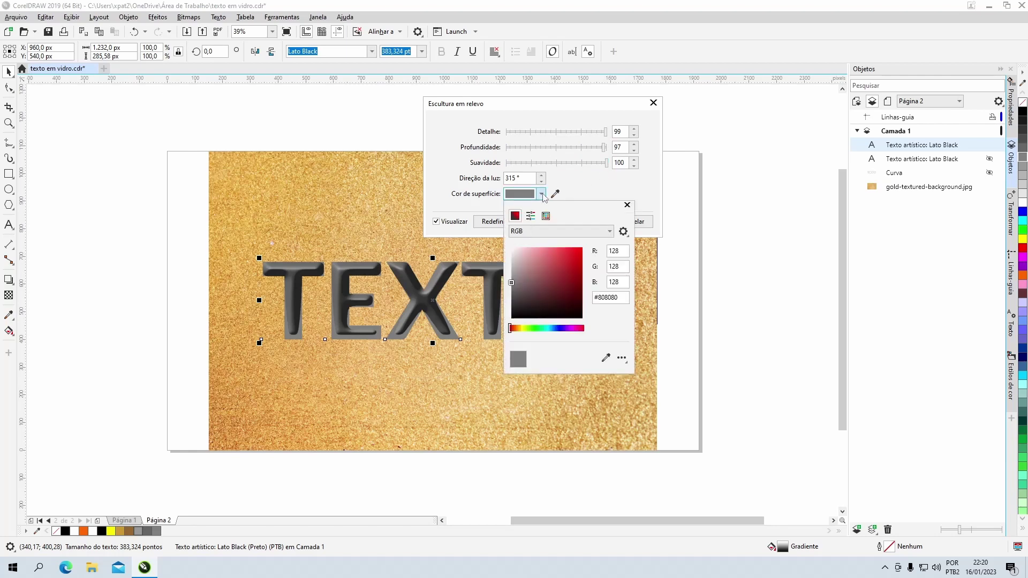
{"action": "left_click", "coordinate": [606, 358]}
{"action": "left_click", "coordinate": [1003, 208]}
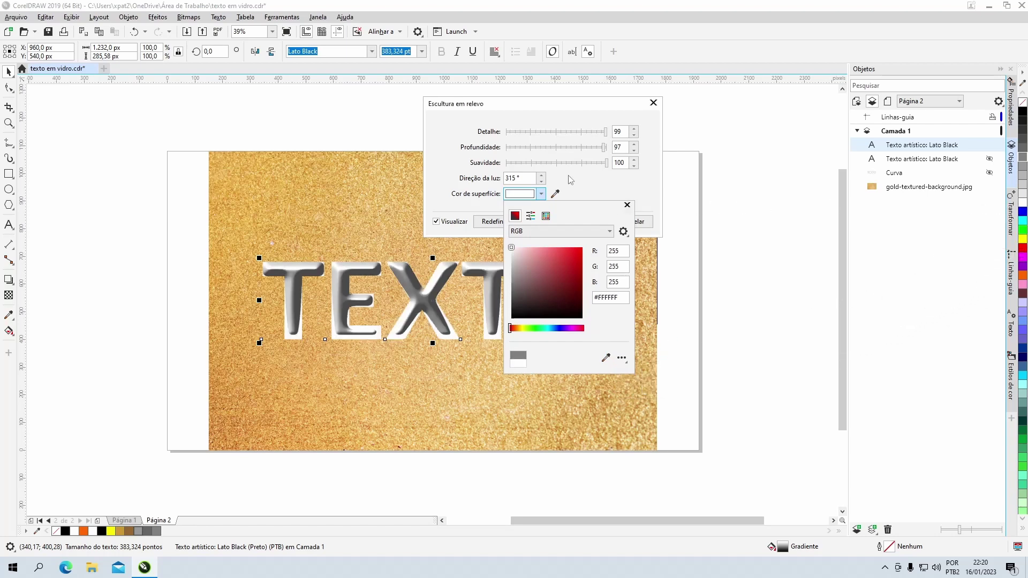
{"action": "left_click", "coordinate": [585, 170]}
Set the relief's light direction to 190°, detail to 100, depth to 91 and smoothness to 60
{"action": "left_click_drag", "start_coordinate": [608, 165], "coordinate": [602, 165]}
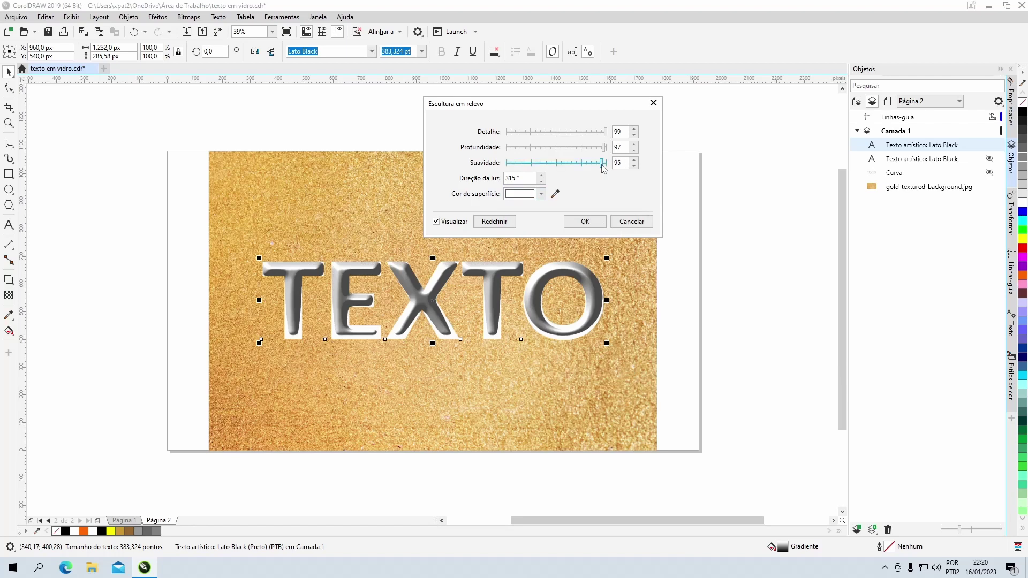
{"action": "left_click", "coordinate": [604, 168]}
{"action": "double_click", "coordinate": [512, 179]}
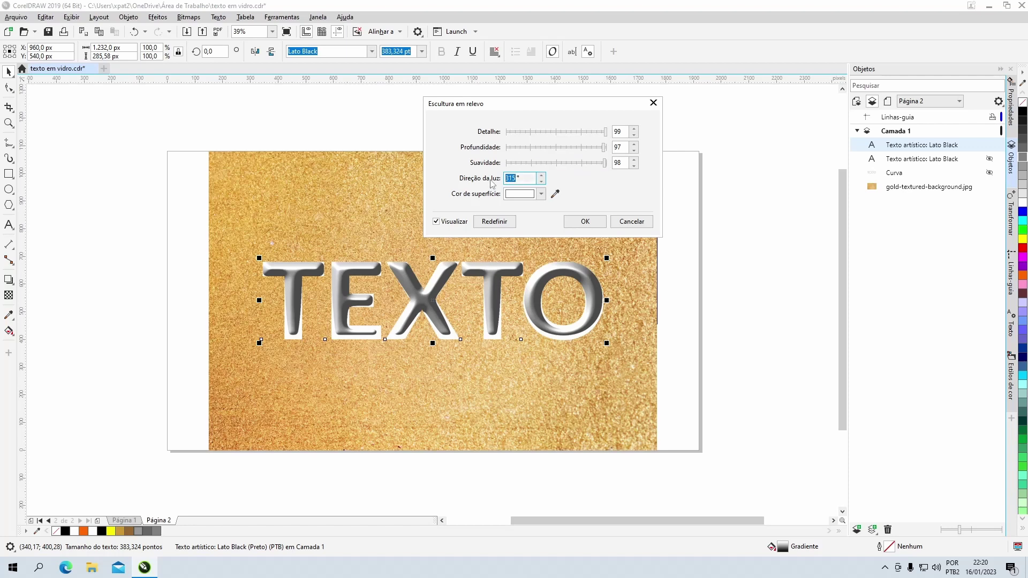
{"action": "type", "text": "190"}
{"action": "left_click", "coordinate": [618, 163]}
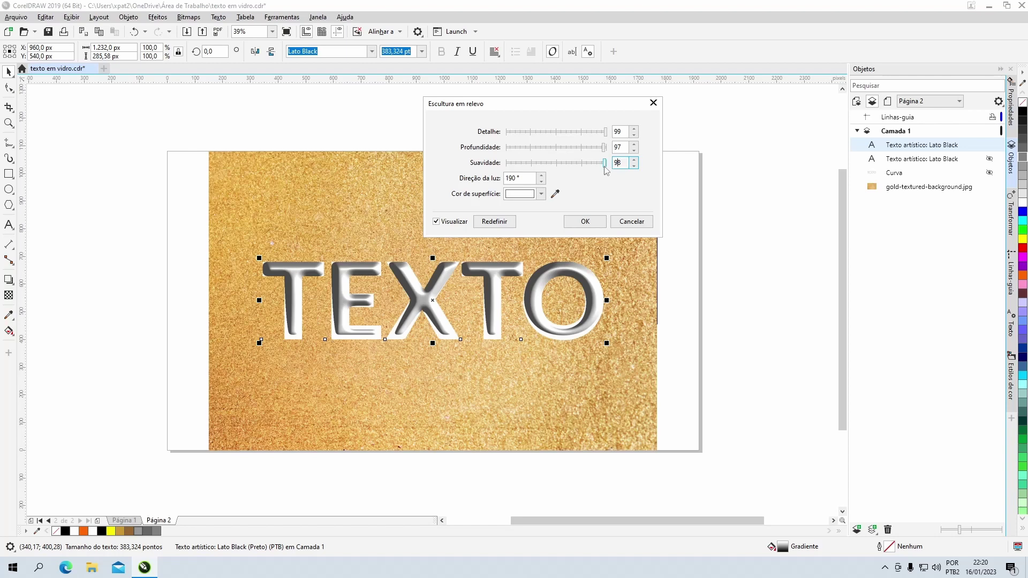
{"action": "mouse_move", "coordinate": [605, 164]}
{"action": "left_mouse_down"}
{"action": "mouse_move", "coordinate": [583, 148]}
{"action": "mouse_move", "coordinate": [608, 132]}
{"action": "mouse_move", "coordinate": [591, 149]}
{"action": "mouse_move", "coordinate": [605, 168]}
{"action": "mouse_move", "coordinate": [537, 165]}
{"action": "mouse_move", "coordinate": [568, 168]}
{"action": "left_mouse_up"}
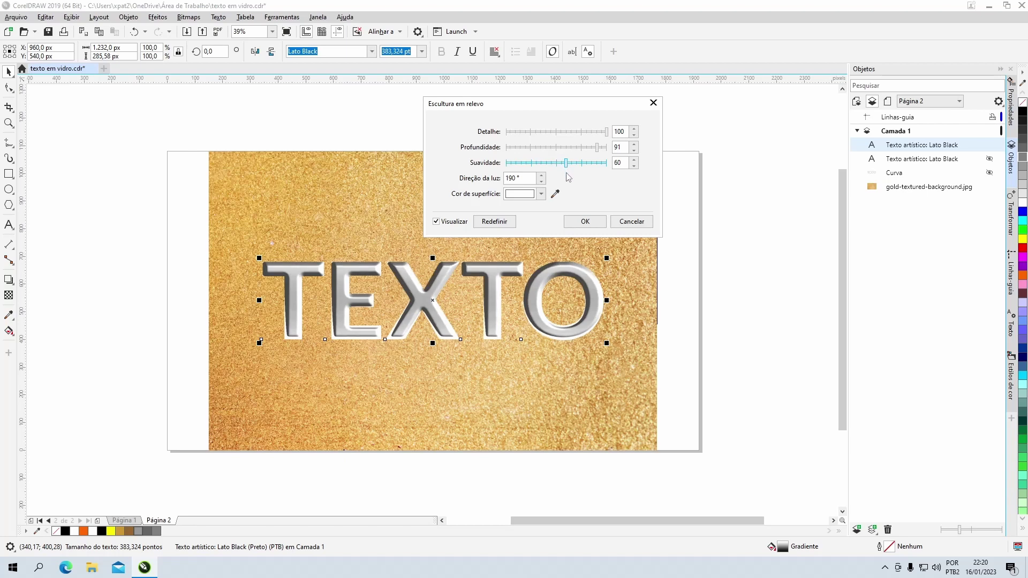
Try a light direction of 315° for the relief effect
{"action": "double_click", "coordinate": [505, 179]}
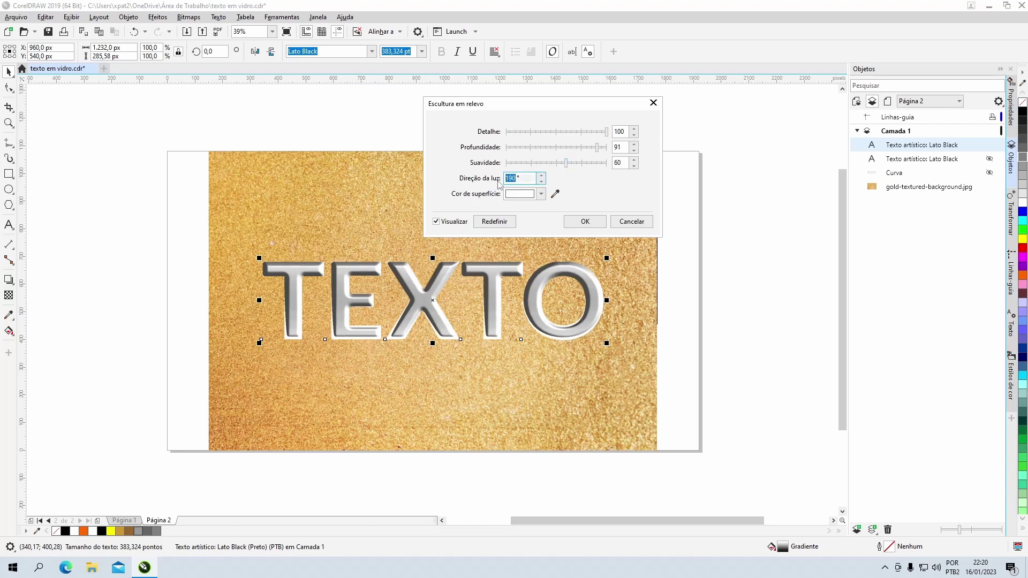
{"action": "type", "text": "315"}
{"action": "left_click", "coordinate": [622, 162]}
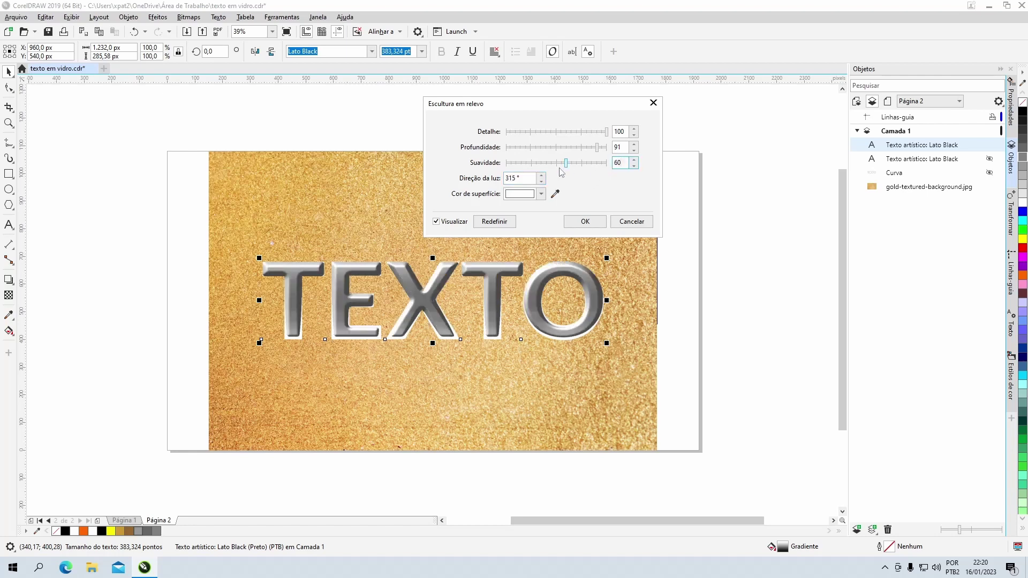
Set the relief's light direction to 190° and apply the effect to the text
{"action": "double_click", "coordinate": [510, 178]}
{"action": "type", "text": "190"}
{"action": "left_click", "coordinate": [615, 163]}
{"action": "left_click", "coordinate": [584, 222]}
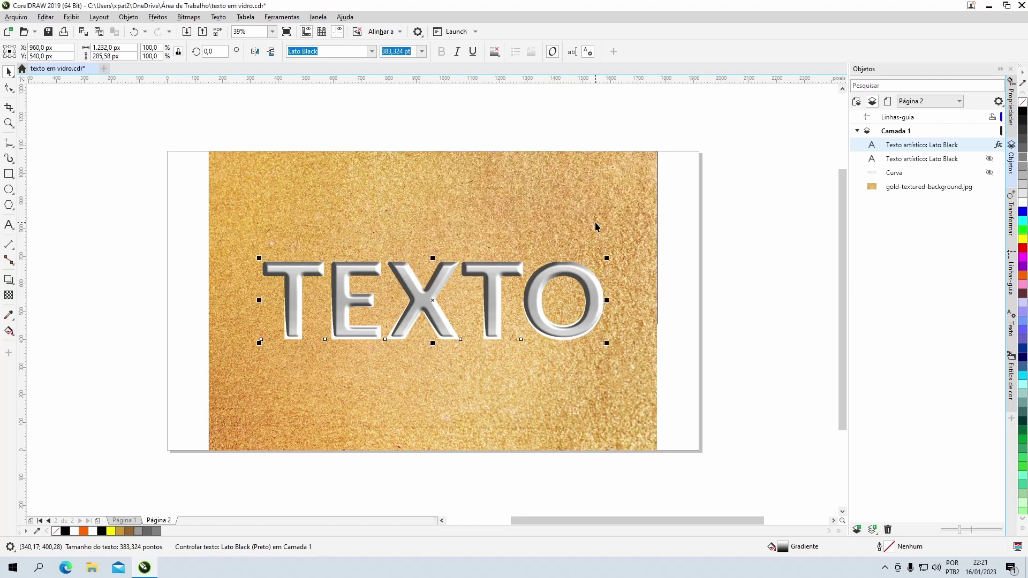
Apply the Plástico texture effect to the relief text with highlight 90, depth 10, smoothness 30 and light direction 315°, keeping the text selected
{"action": "left_click", "coordinate": [157, 17]}
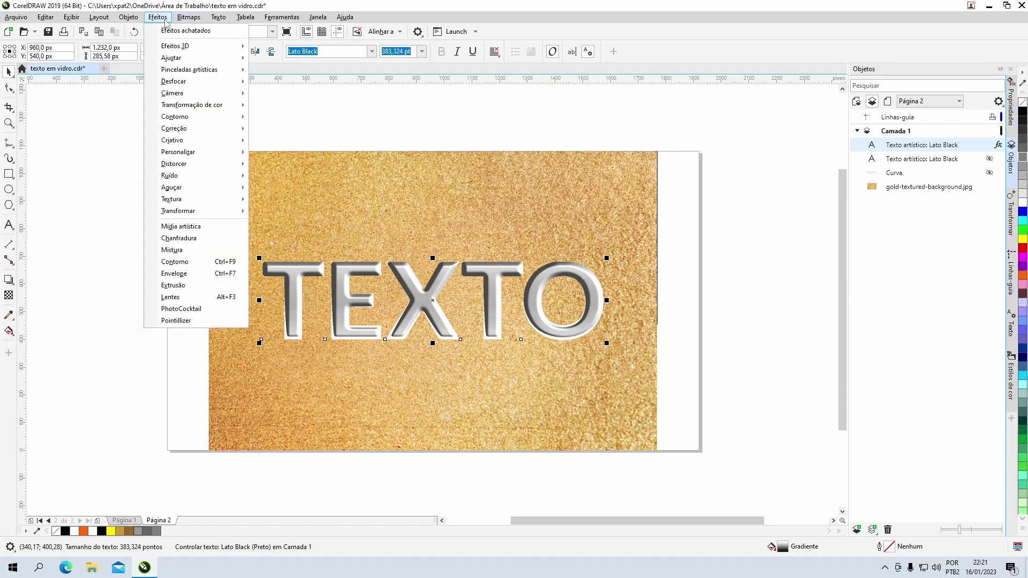
{"action": "mouse_move", "coordinate": [179, 200]}
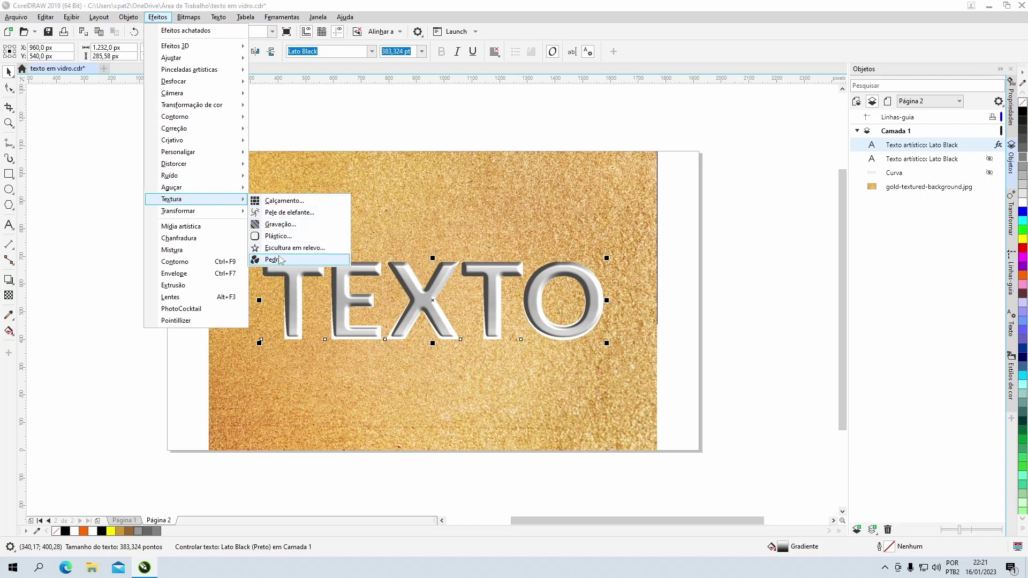
{"action": "left_click", "coordinate": [276, 237]}
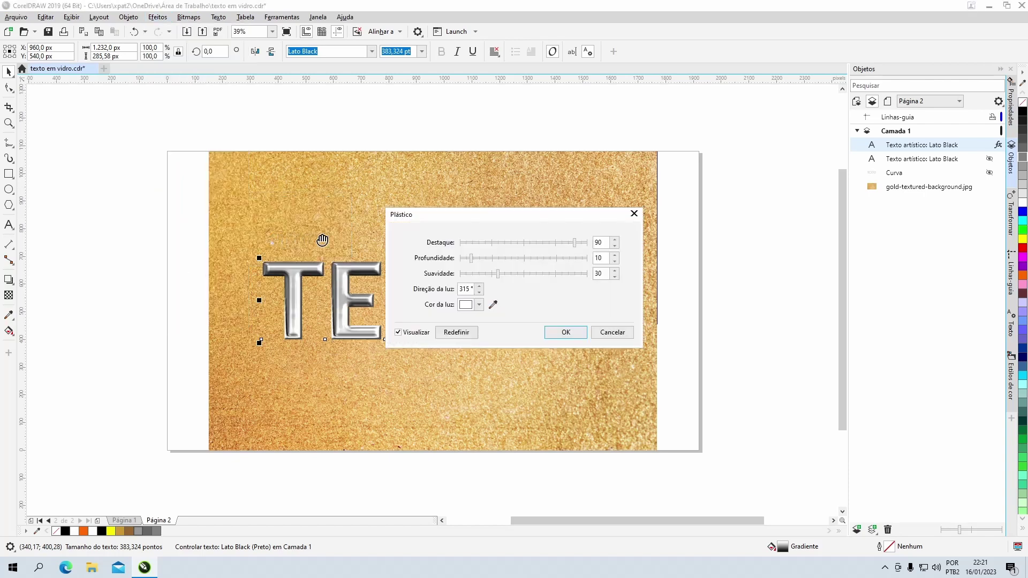
{"action": "left_click_drag", "start_coordinate": [507, 216], "coordinate": [496, 99]}
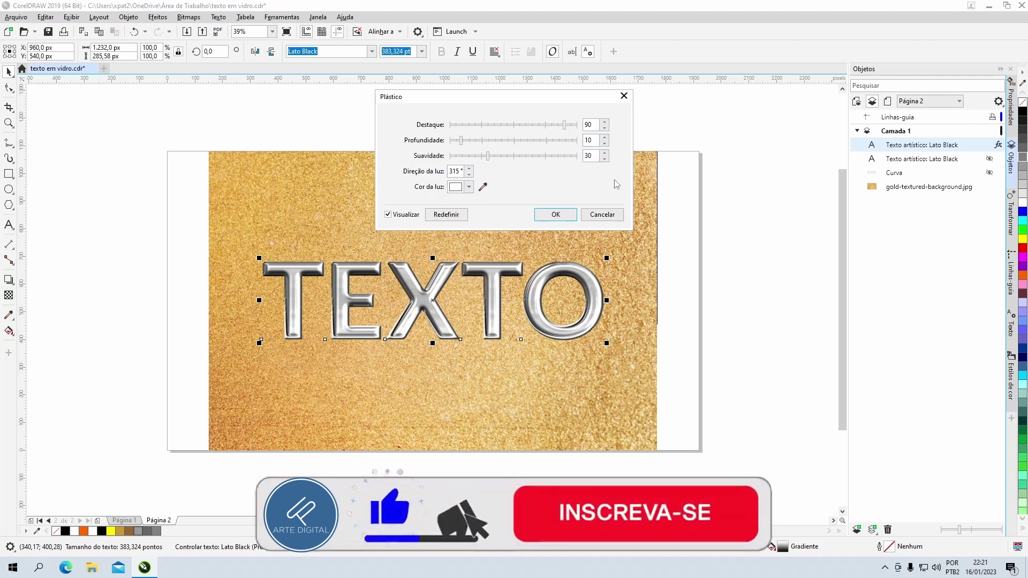
{"action": "left_click", "coordinate": [557, 214]}
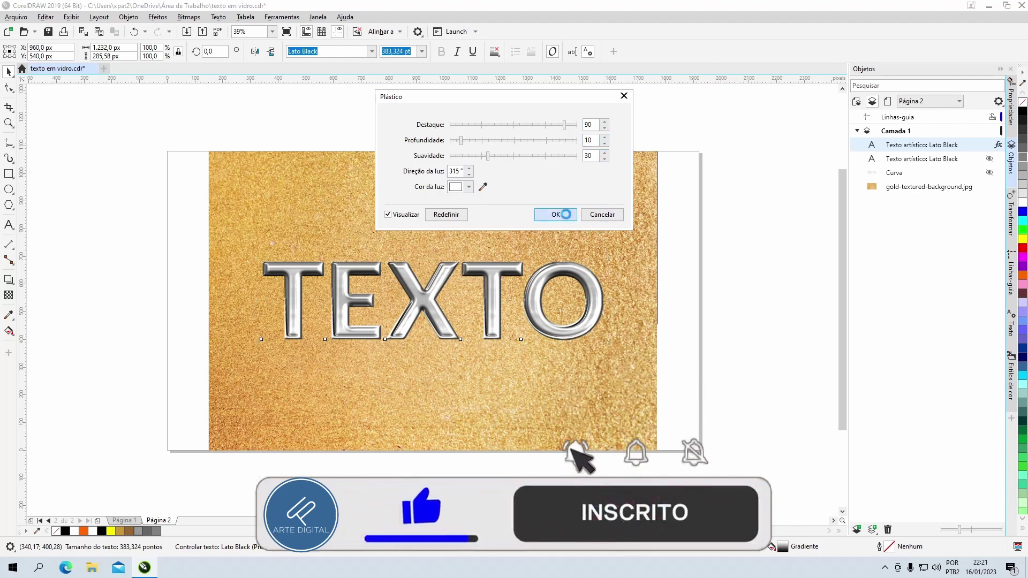
{"action": "left_click", "coordinate": [698, 283]}
{"action": "left_click", "coordinate": [589, 277]}
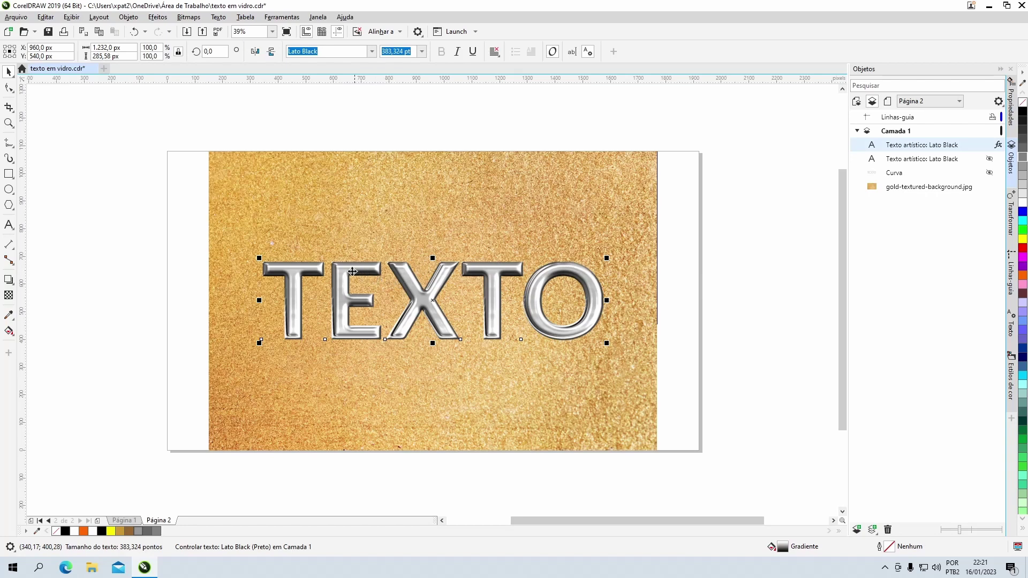
Convert the effect text to a 300 dpi RGB (24-bit) bitmap with anti-aliasing and a transparent background
{"action": "left_click", "coordinate": [189, 16]}
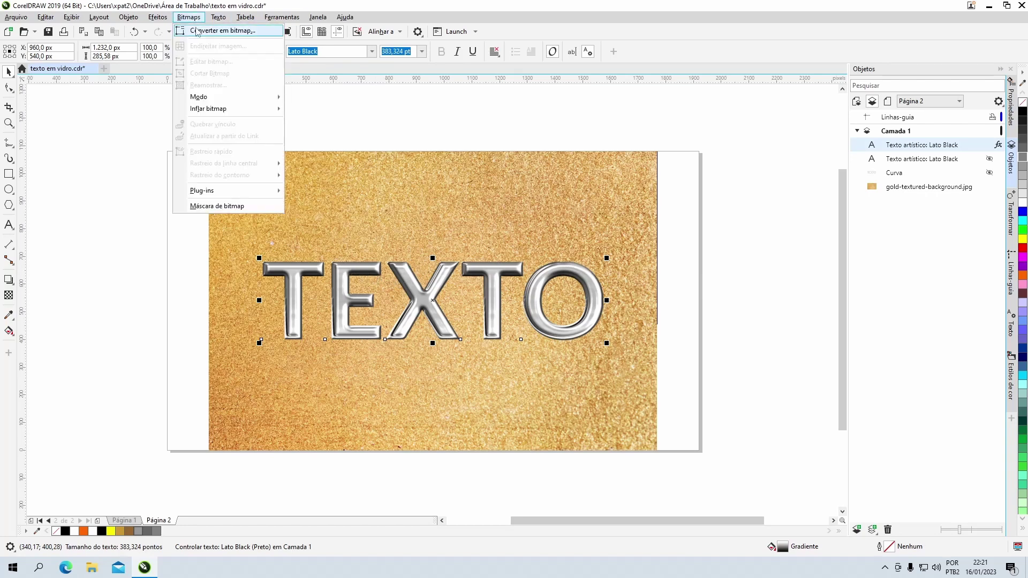
{"action": "left_click", "coordinate": [197, 31]}
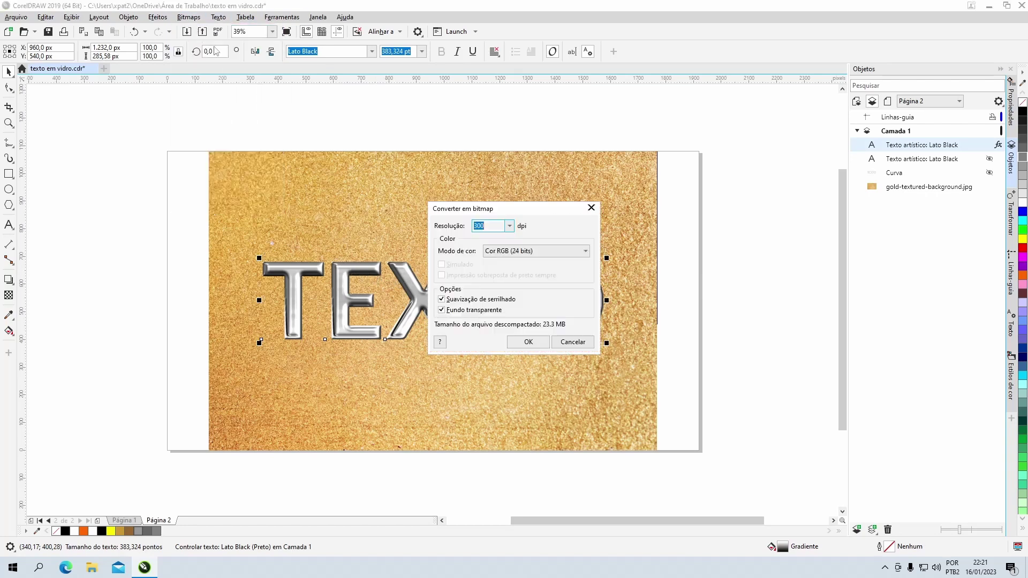
{"action": "left_click", "coordinate": [527, 343]}
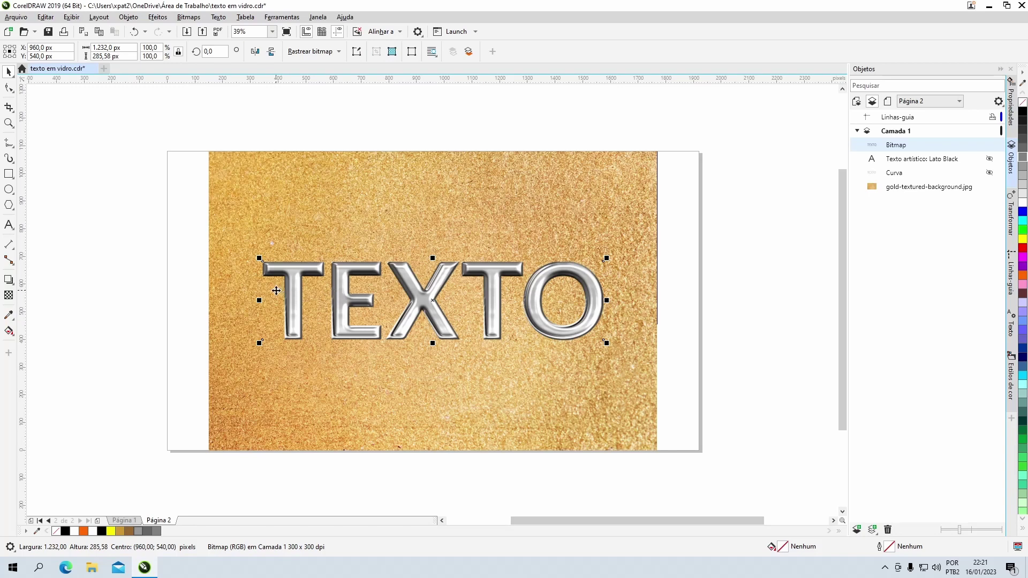
Apply the Sobrepor transparency merge mode to the text bitmap
{"action": "left_click", "coordinate": [8, 295]}
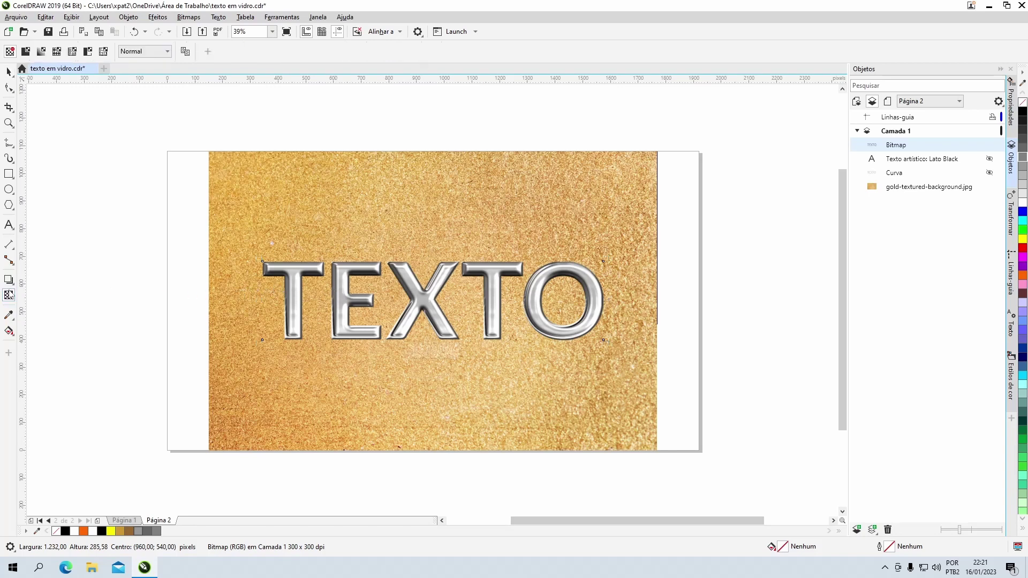
{"action": "left_click", "coordinate": [142, 54]}
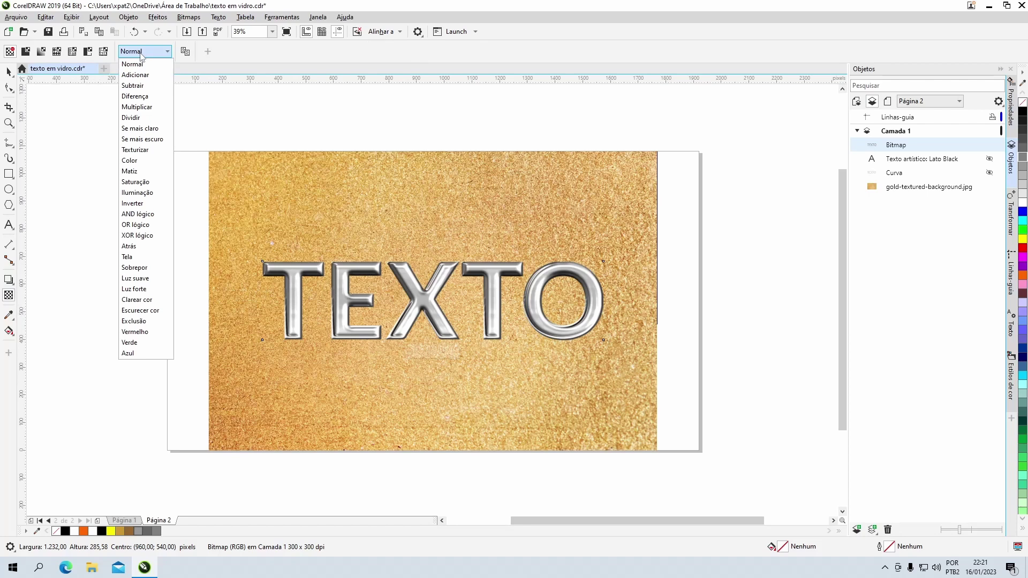
{"action": "left_click", "coordinate": [142, 268]}
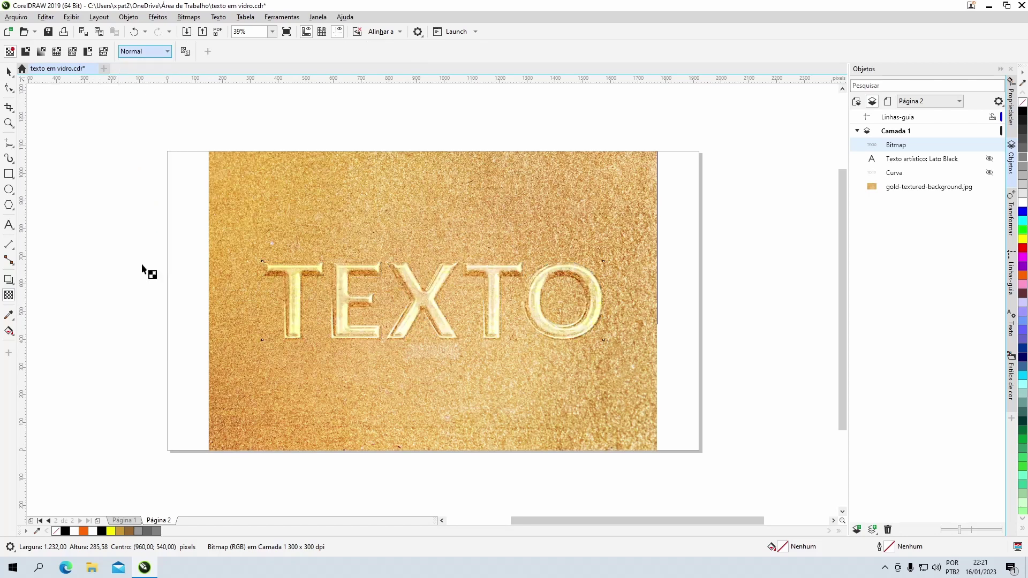
Make the hidden gradient text and the shadow curve visible again beneath the text bitmap and clear the selection
{"action": "left_click", "coordinate": [9, 71]}
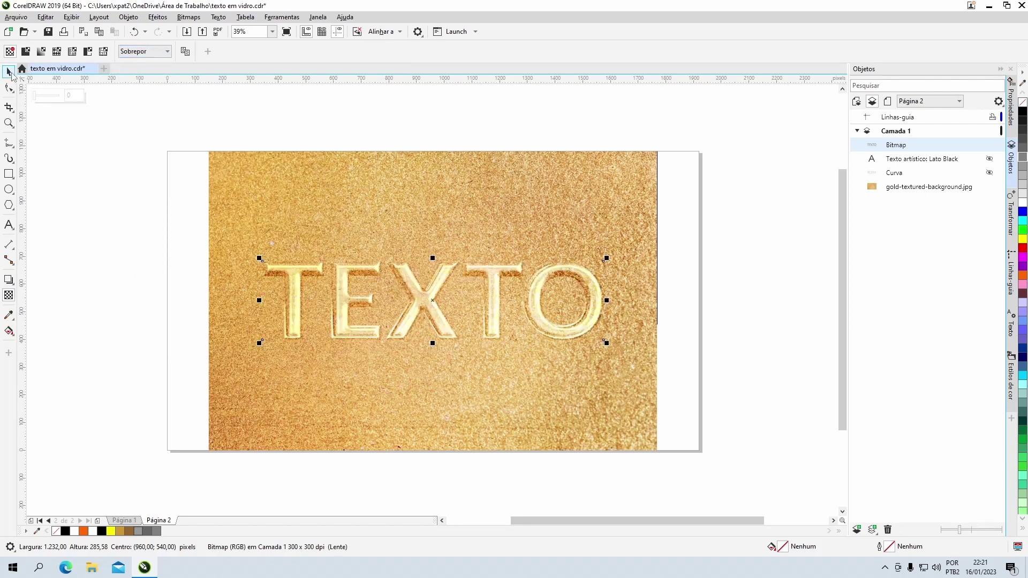
{"action": "left_click", "coordinate": [718, 218]}
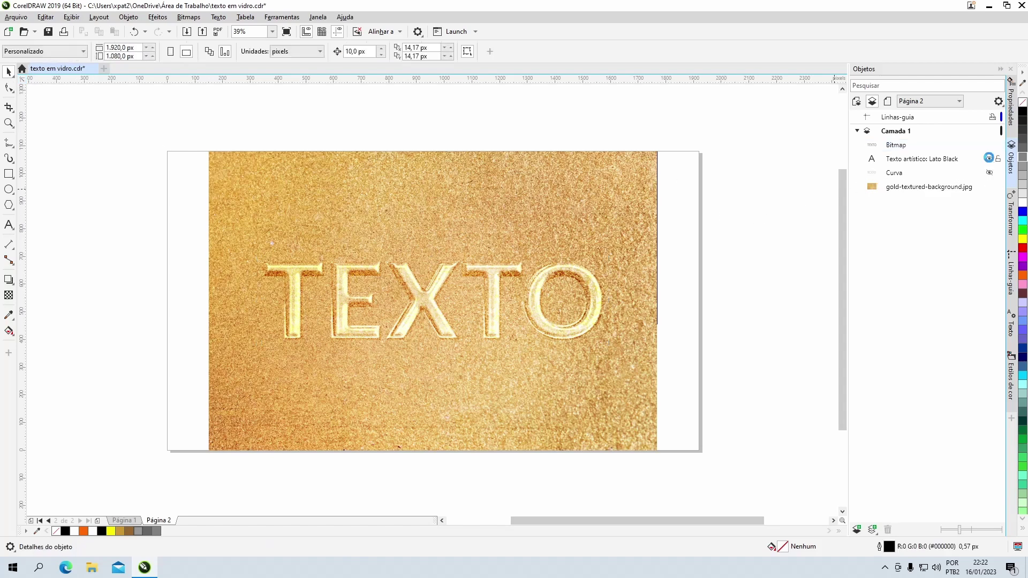
{"action": "left_click", "coordinate": [990, 160]}
{"action": "left_click", "coordinate": [990, 173]}
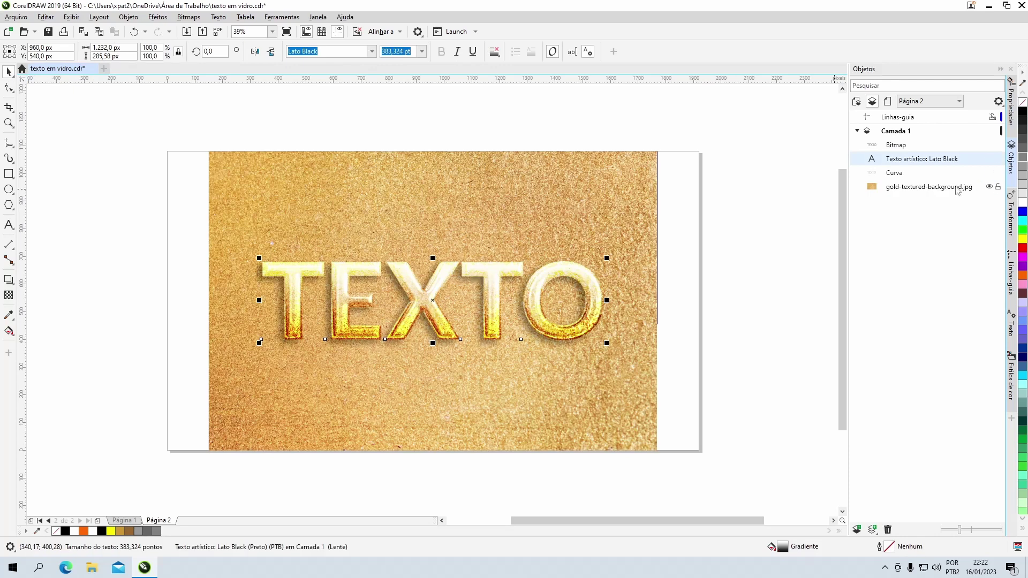
{"action": "left_click", "coordinate": [755, 235]}
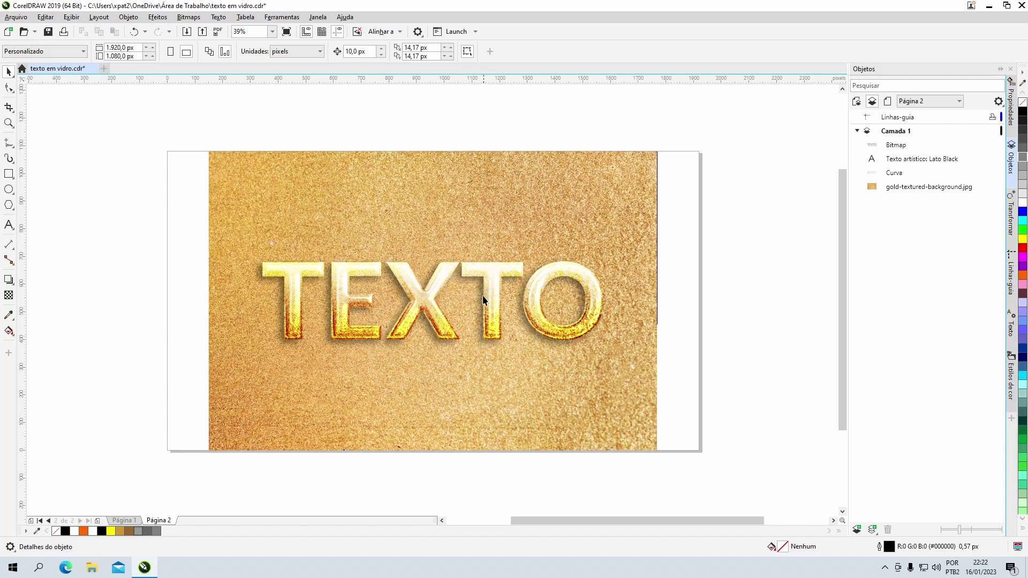
Hide the embossed bitmap and the shadow curve and select the gradient artistic text
{"action": "key", "text": "z"}
{"action": "left_click_drag", "start_coordinate": [254, 253], "coordinate": [610, 352]}
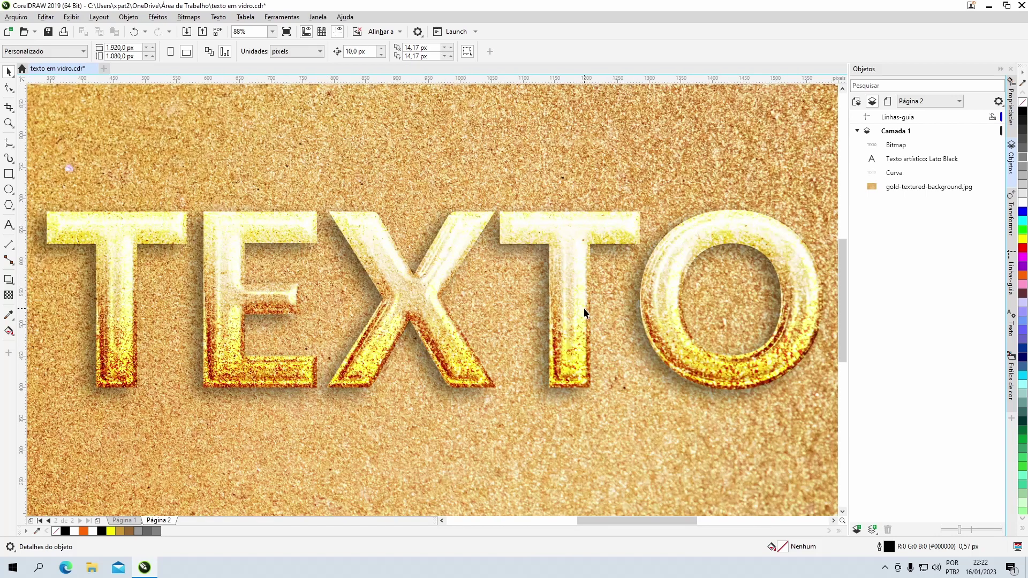
{"action": "left_click", "coordinate": [990, 146]}
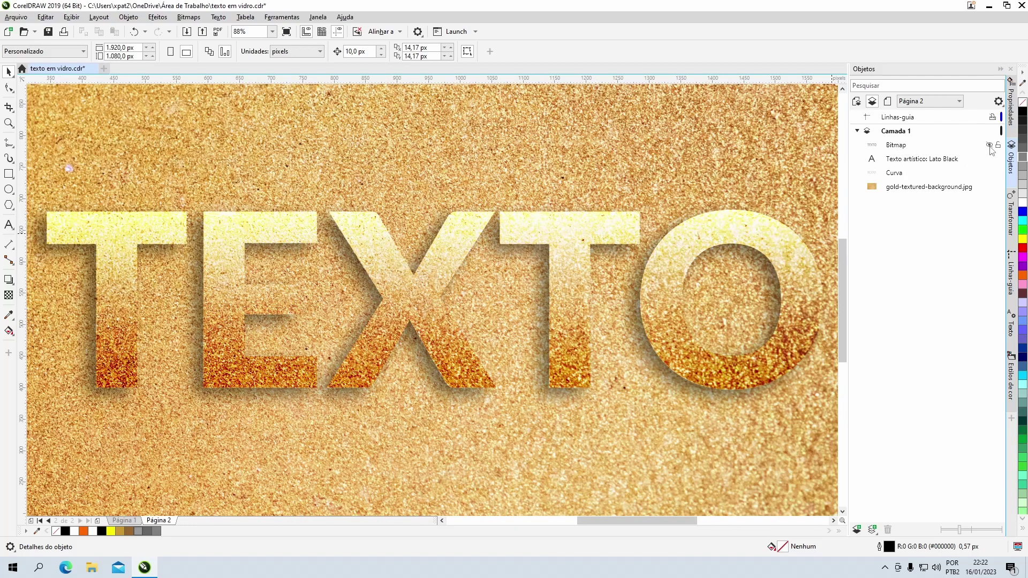
{"action": "left_click", "coordinate": [989, 174]}
{"action": "left_click", "coordinate": [936, 162]}
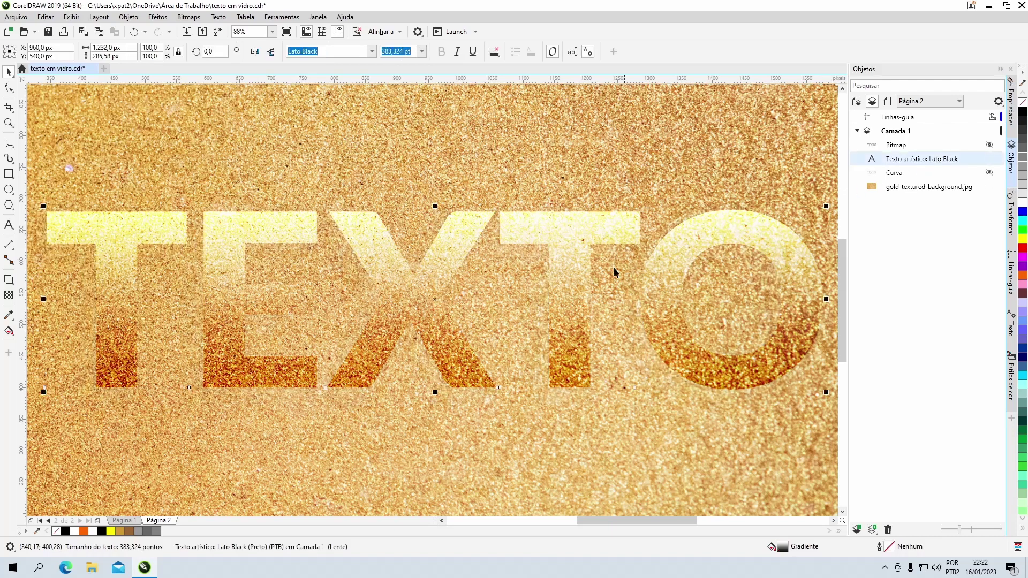
Stretch the text's vertical gradient fill further above and below the letters to soften its white-to-black transition
{"action": "key", "text": "g"}
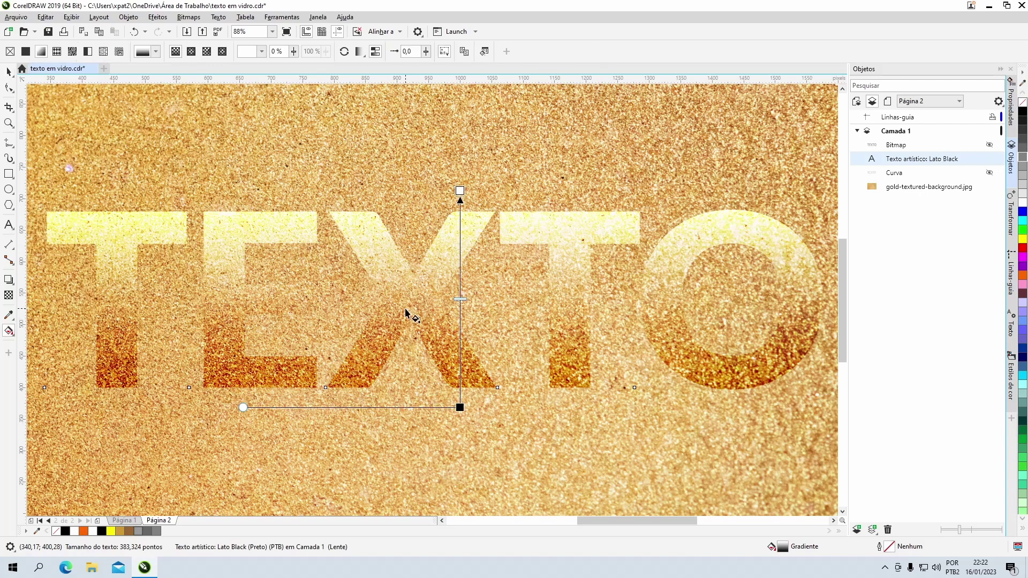
{"action": "left_click_drag", "start_coordinate": [460, 191], "coordinate": [460, 152]}
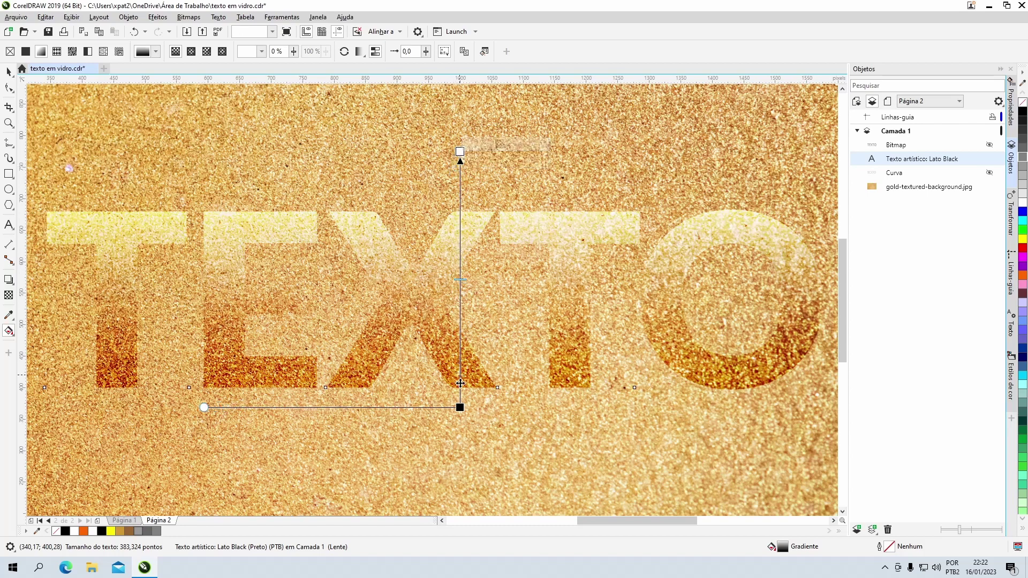
{"action": "mouse_move", "coordinate": [460, 407]}
{"action": "left_mouse_down"}
{"action": "mouse_move", "coordinate": [460, 386]}
{"action": "mouse_move", "coordinate": [460, 421]}
{"action": "left_mouse_up"}
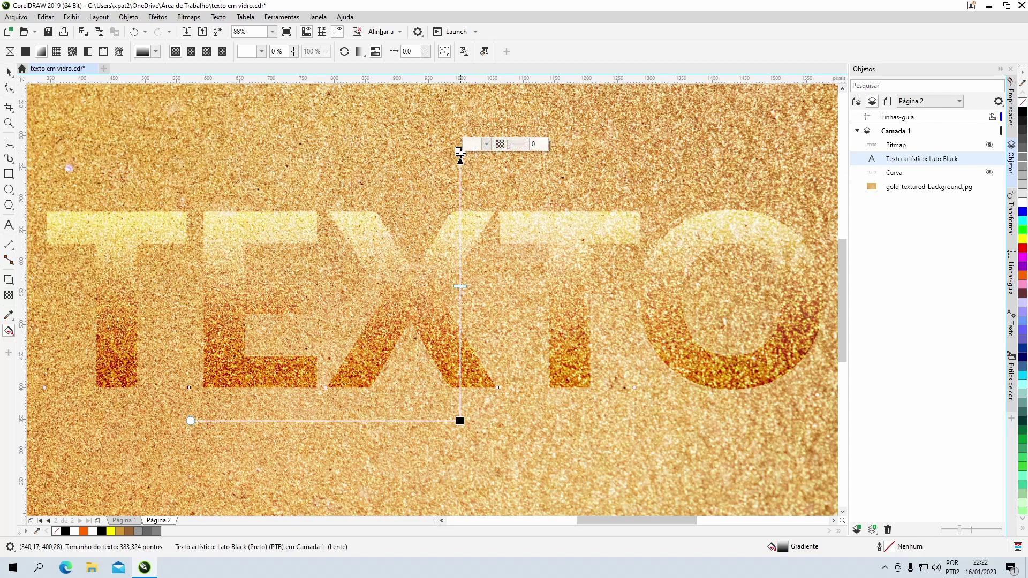
{"action": "left_click_drag", "start_coordinate": [460, 151], "coordinate": [460, 125]}
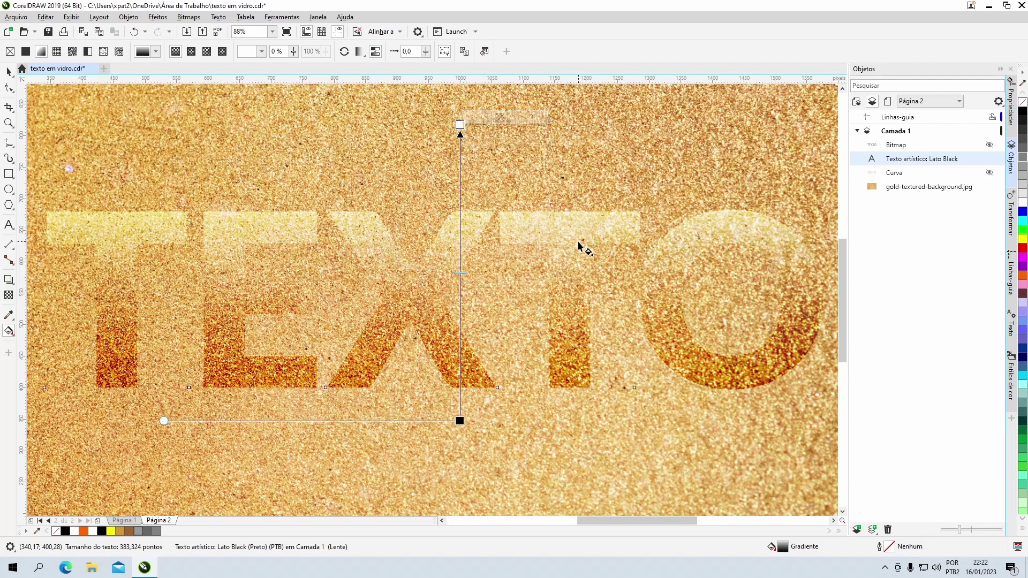
{"action": "left_click", "coordinate": [8, 71]}
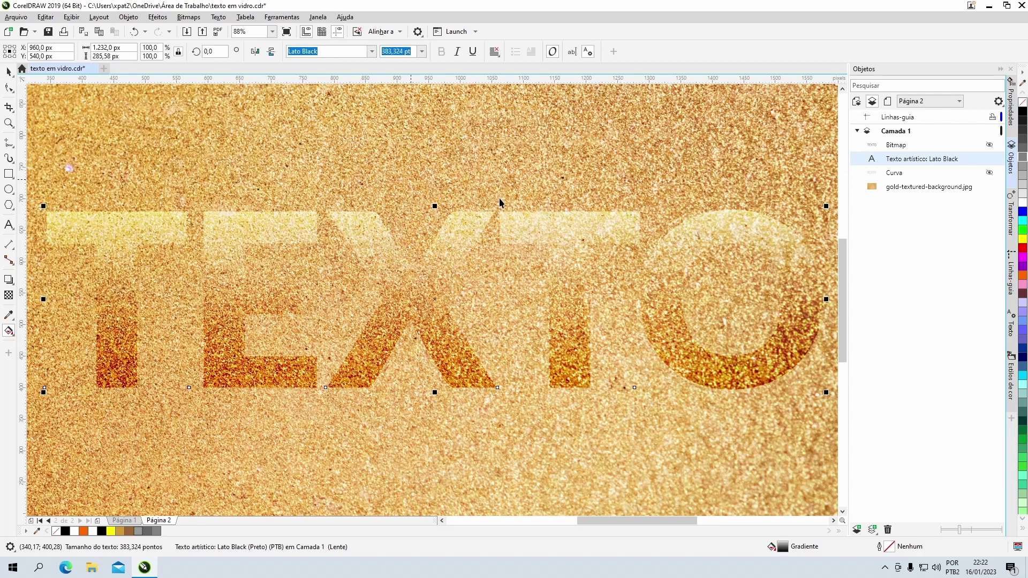
Show the embossed bitmap and the shadow curve again and check the combined text effect up close
{"action": "left_click", "coordinate": [990, 145]}
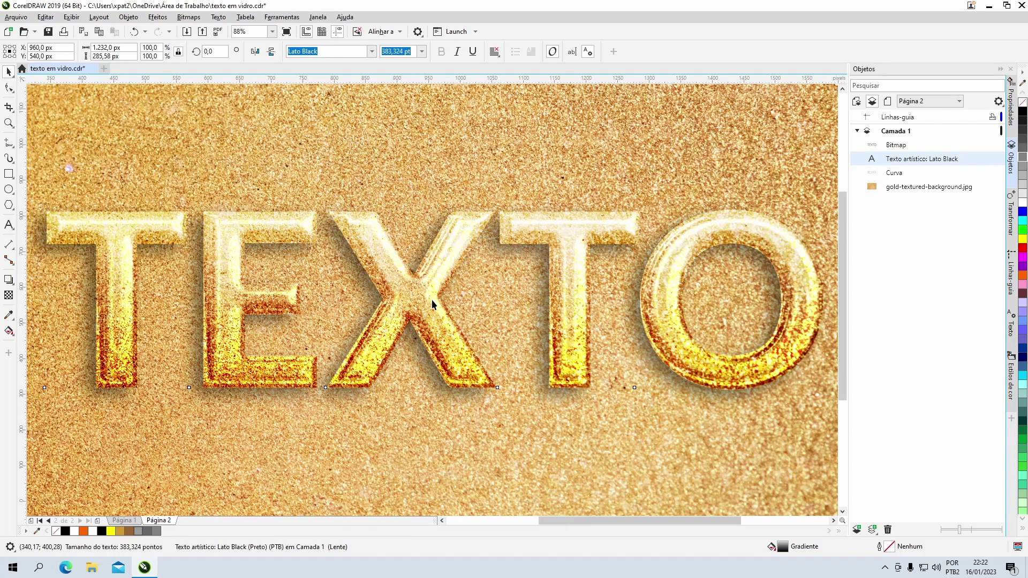
{"action": "scroll", "coordinate": [431, 300], "scroll_direction": "down", "scroll_amount": 2}
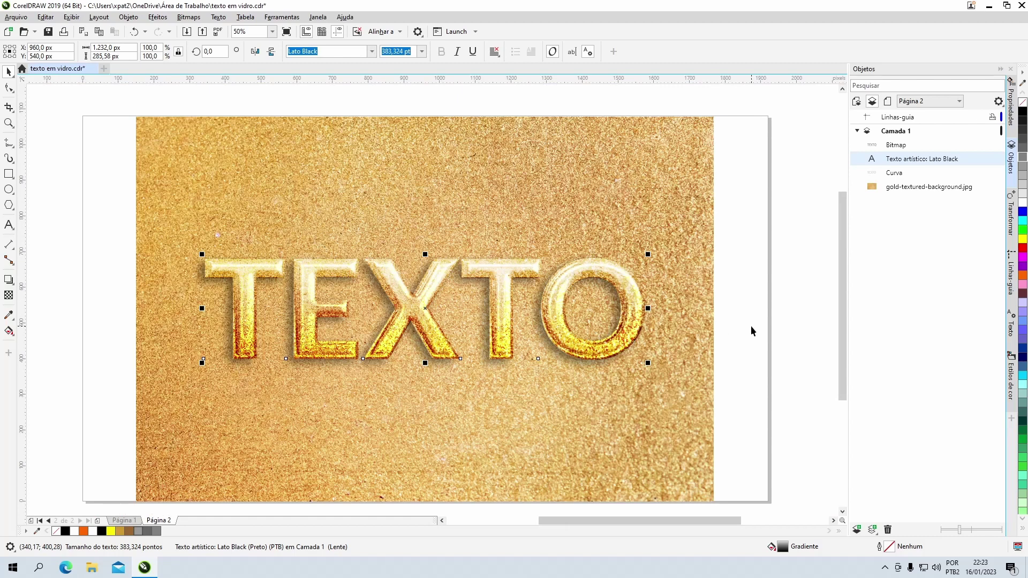
{"action": "scroll", "coordinate": [676, 328], "scroll_direction": "up", "scroll_amount": 1}
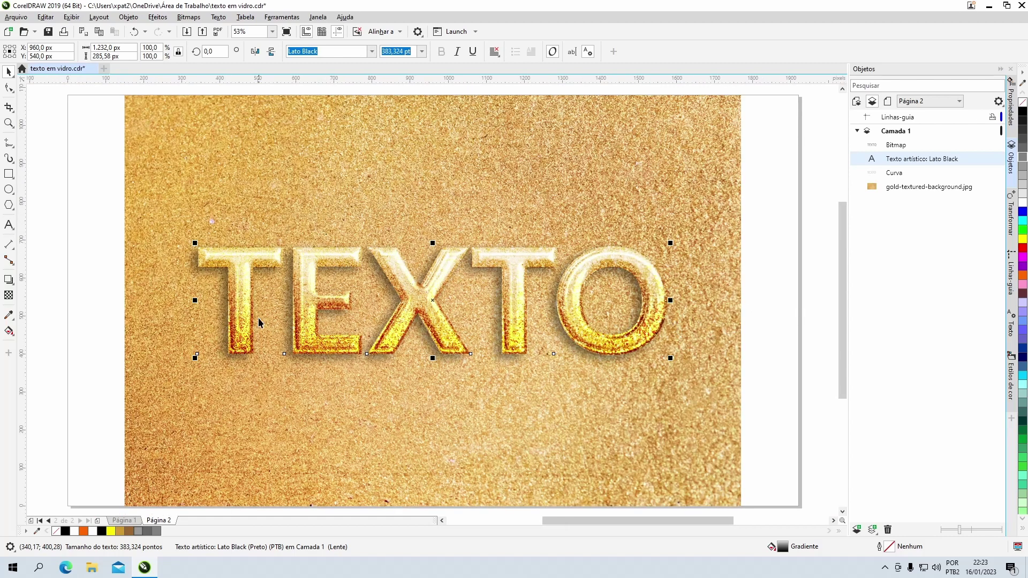
{"action": "key", "text": "z"}
{"action": "left_click_drag", "start_coordinate": [157, 221], "coordinate": [711, 394]}
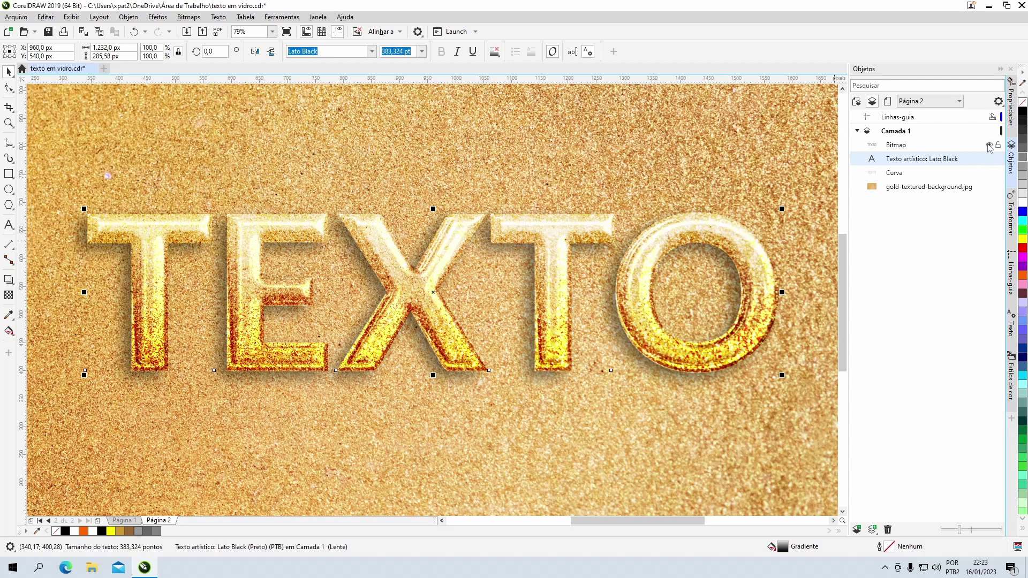
Hide the embossed bitmap and place the gold textured background inside the artistic text as a PowerClip
{"action": "left_click", "coordinate": [989, 145]}
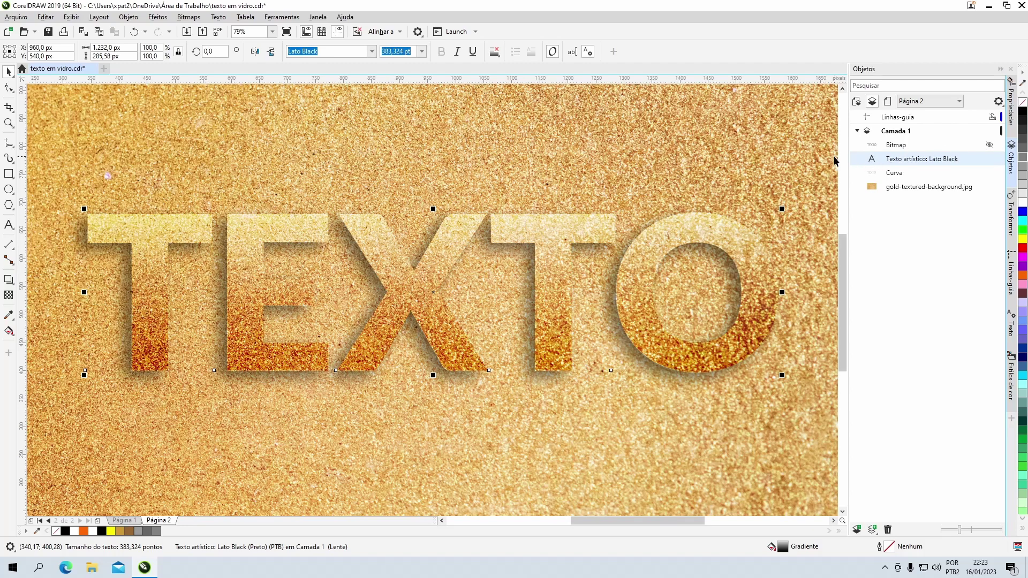
{"action": "left_click", "coordinate": [786, 132]}
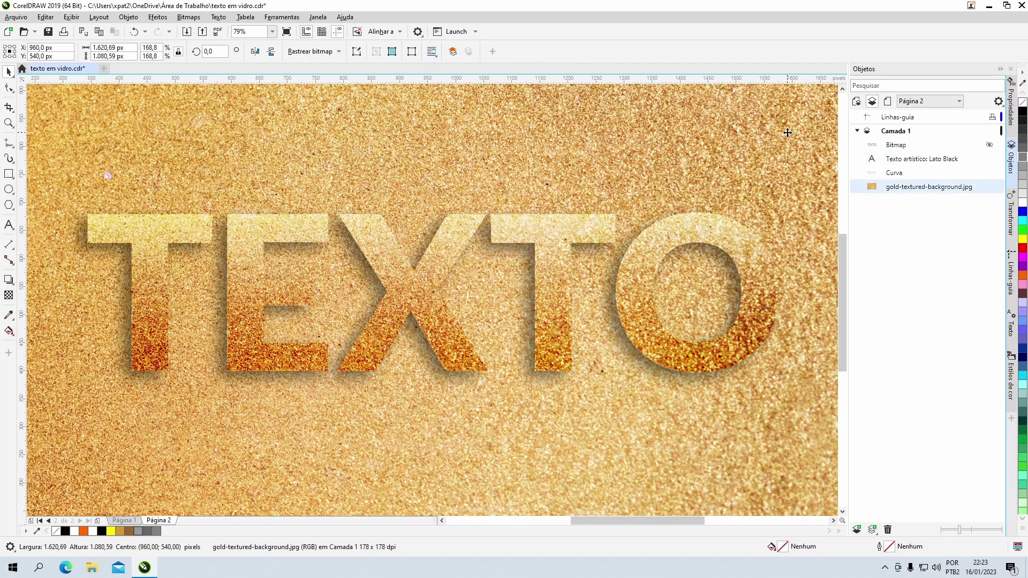
{"action": "right_click", "coordinate": [788, 133]}
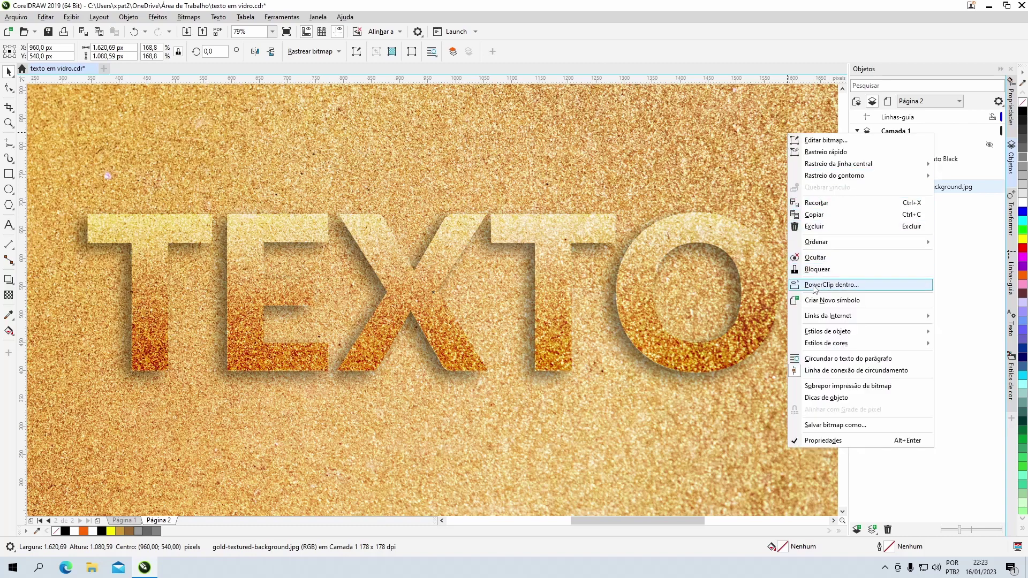
{"action": "key", "text": "Escape"}
{"action": "key", "text": "Escape"}
{"action": "left_click", "coordinate": [755, 277]}
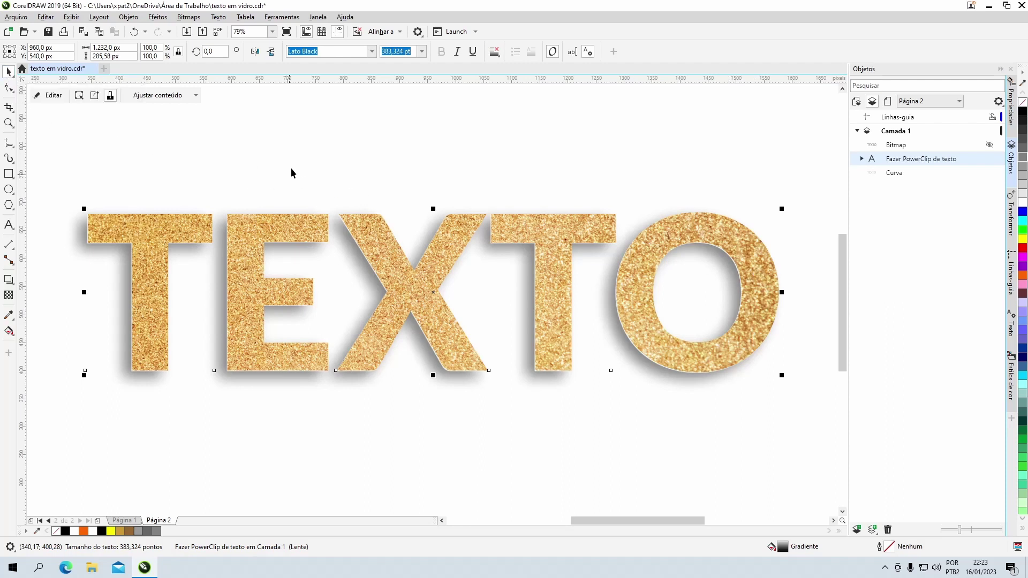
Show the embossed bitmap again over the gold-filled text and check the result on the whole page
{"action": "left_click", "coordinate": [295, 141]}
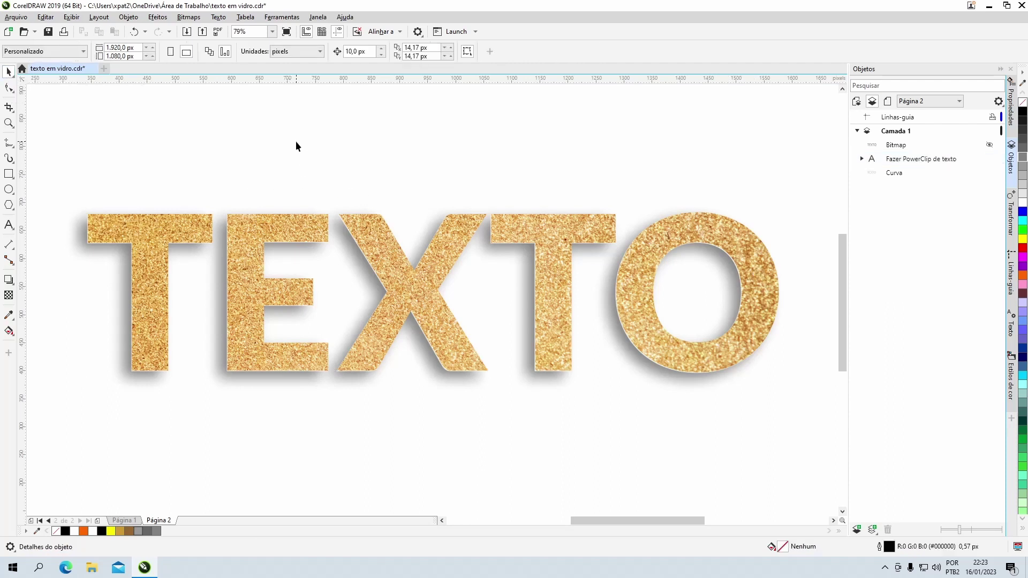
{"action": "left_click", "coordinate": [990, 145]}
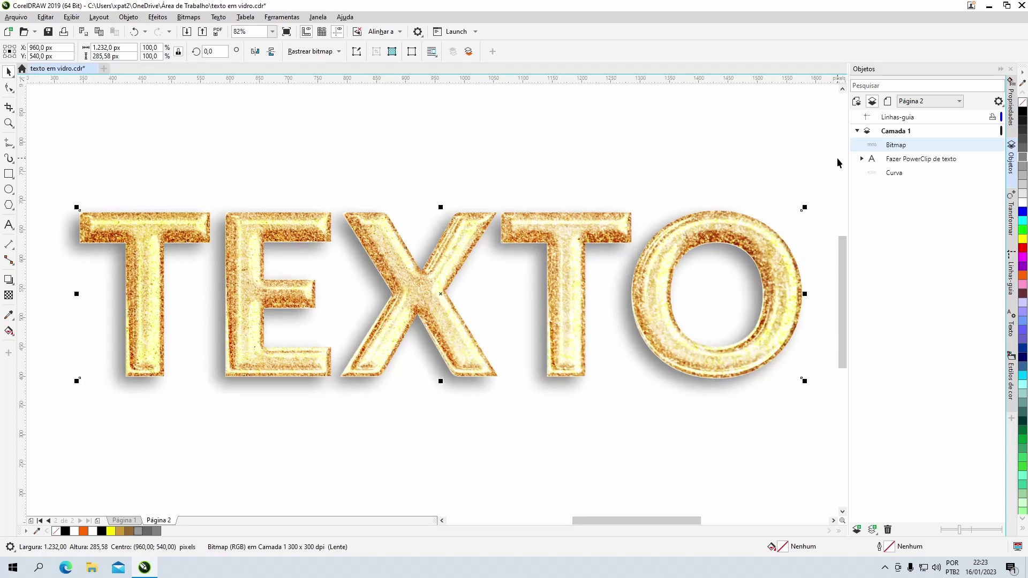
{"action": "key", "text": "shift+F4"}
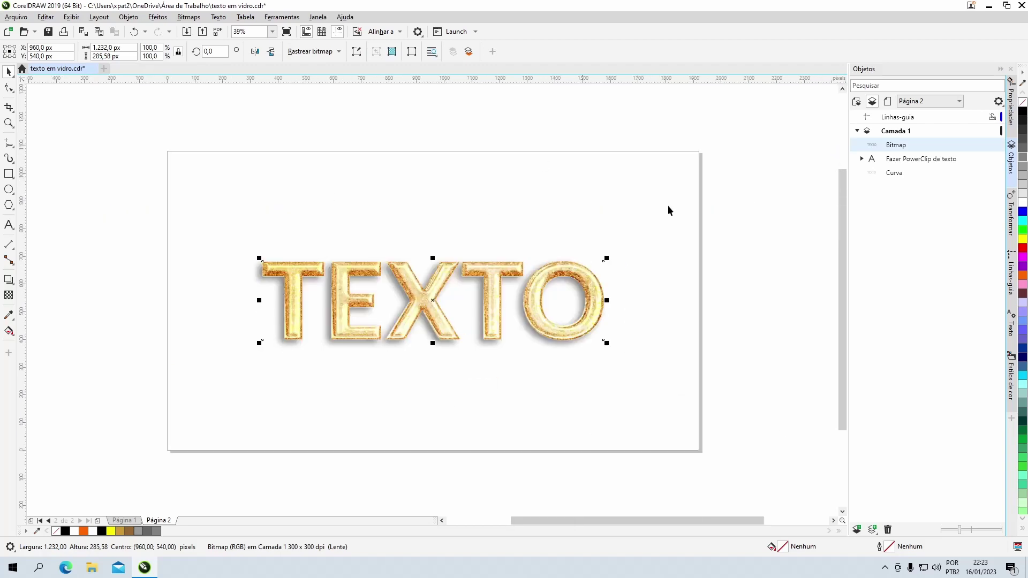
Create a page-sized 1920 x 1080 px rectangle behind the text objects
{"action": "left_click", "coordinate": [682, 296]}
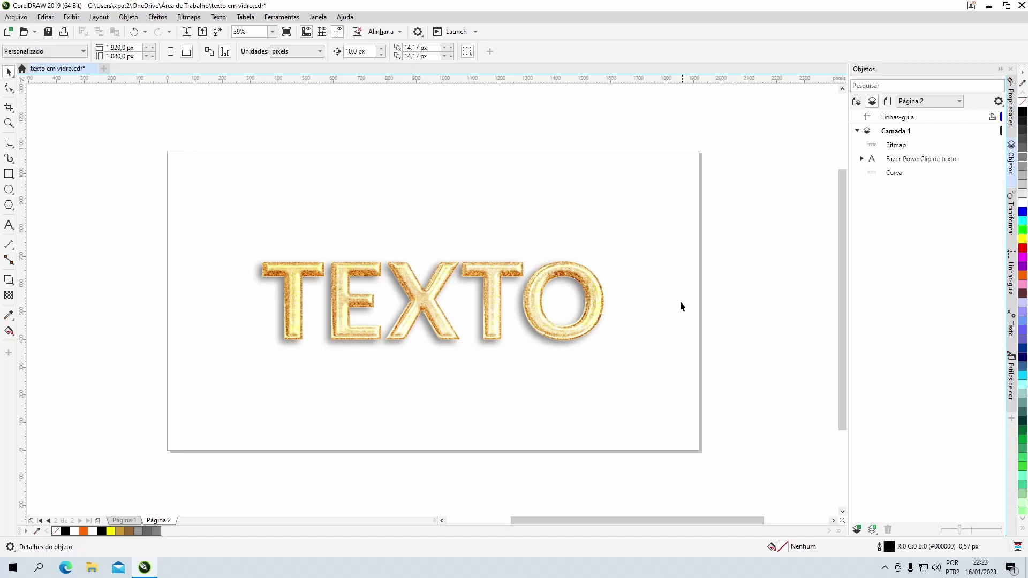
{"action": "left_click", "coordinate": [9, 175]}
{"action": "double_click", "coordinate": [8, 174]}
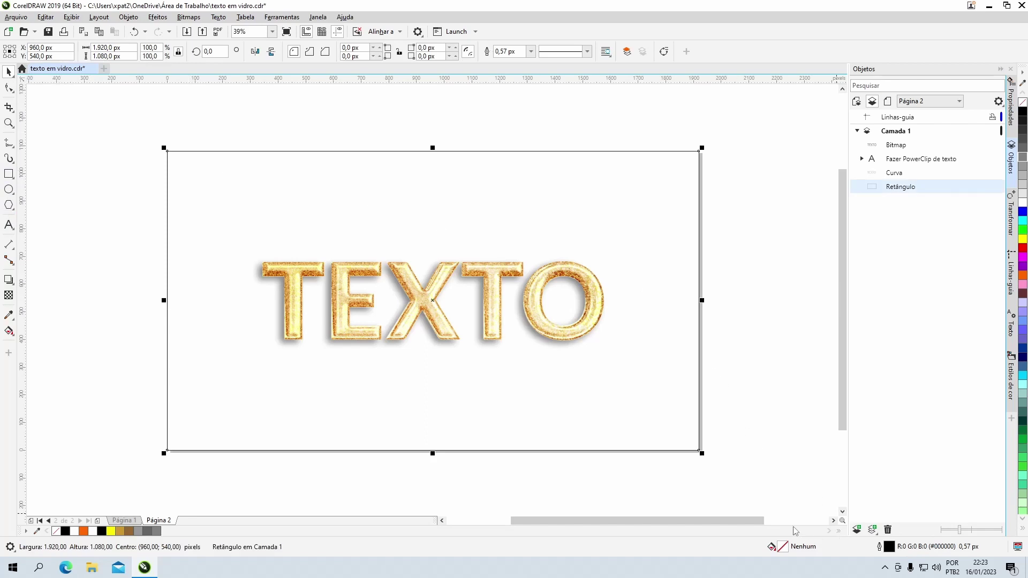
Apply the Sombra Azul Claro preset gradient fill (Fountain Fill 033) to the page-sized rectangle
{"action": "key", "text": "F11"}
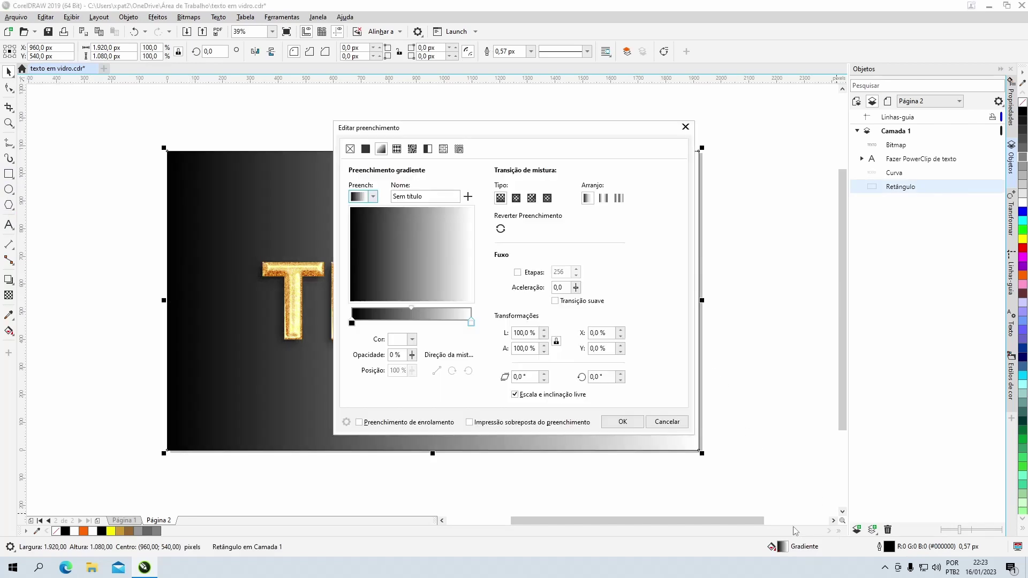
{"action": "left_click_drag", "start_coordinate": [571, 131], "coordinate": [782, 85]}
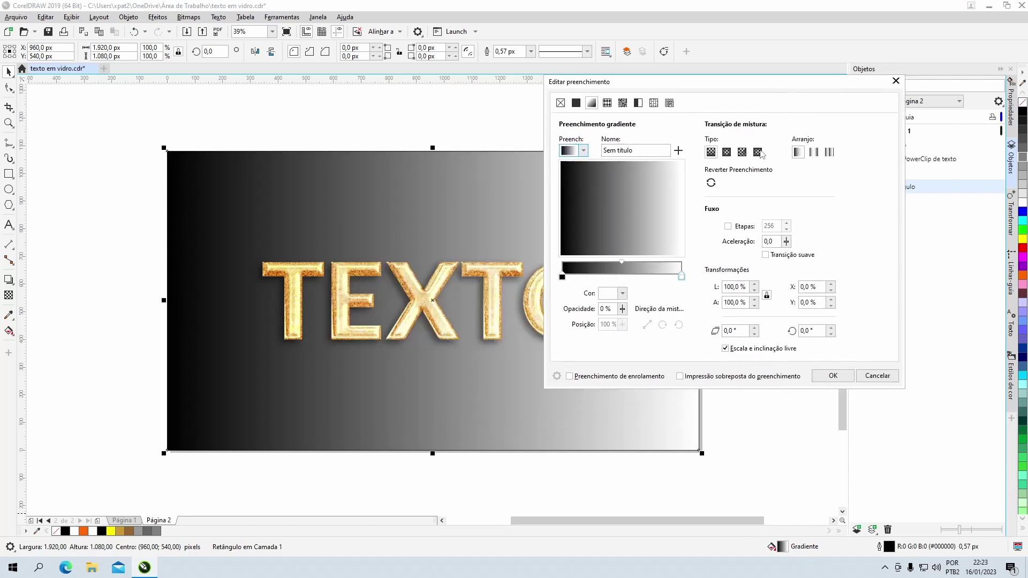
{"action": "left_click", "coordinate": [584, 151]}
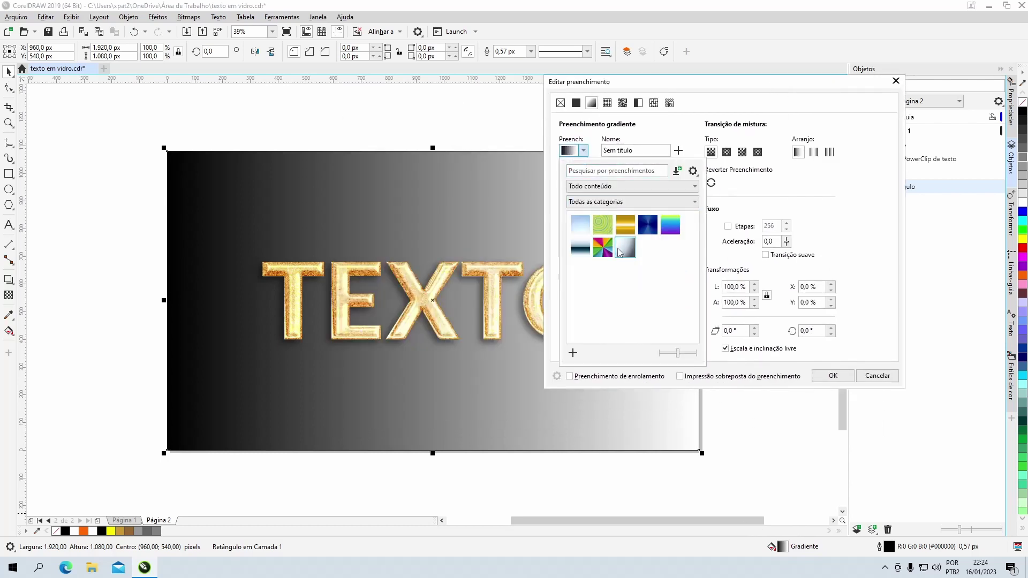
{"action": "left_click", "coordinate": [624, 248]}
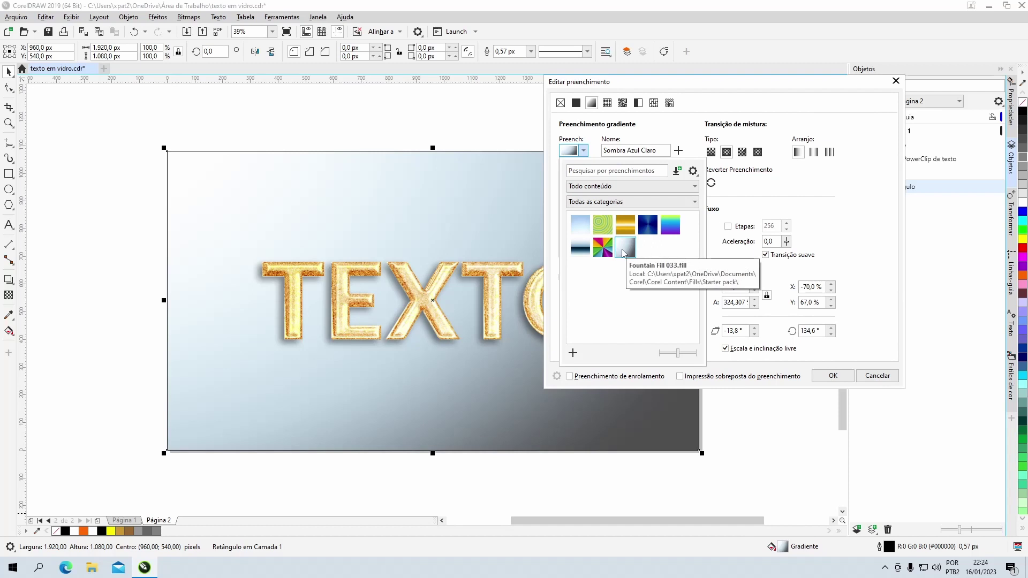
{"action": "left_click", "coordinate": [865, 249]}
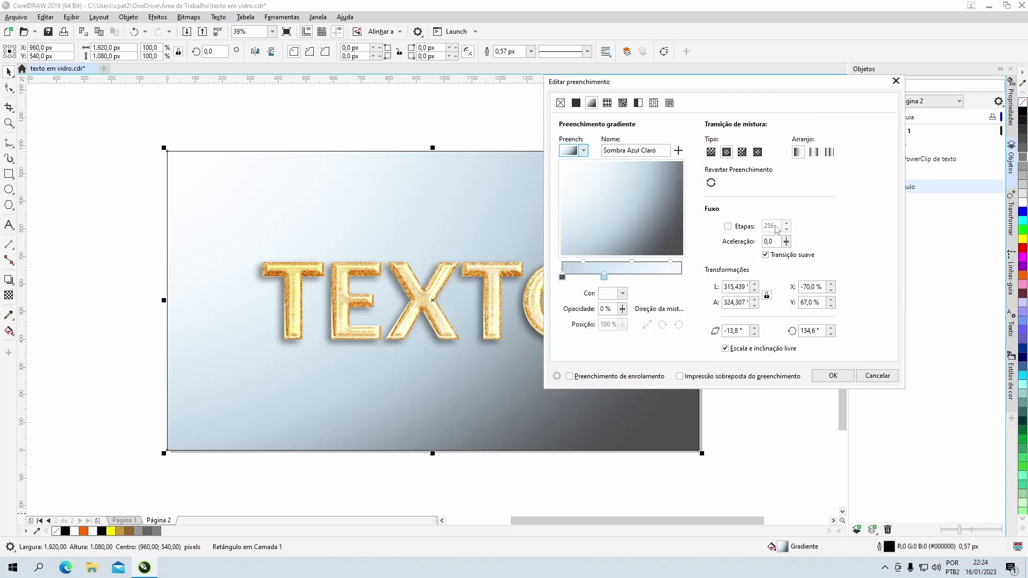
Recolor the gradient's dark gray starting node with the brown #996633 sampled from the document palette
{"action": "left_click_drag", "start_coordinate": [757, 81], "coordinate": [838, 40]}
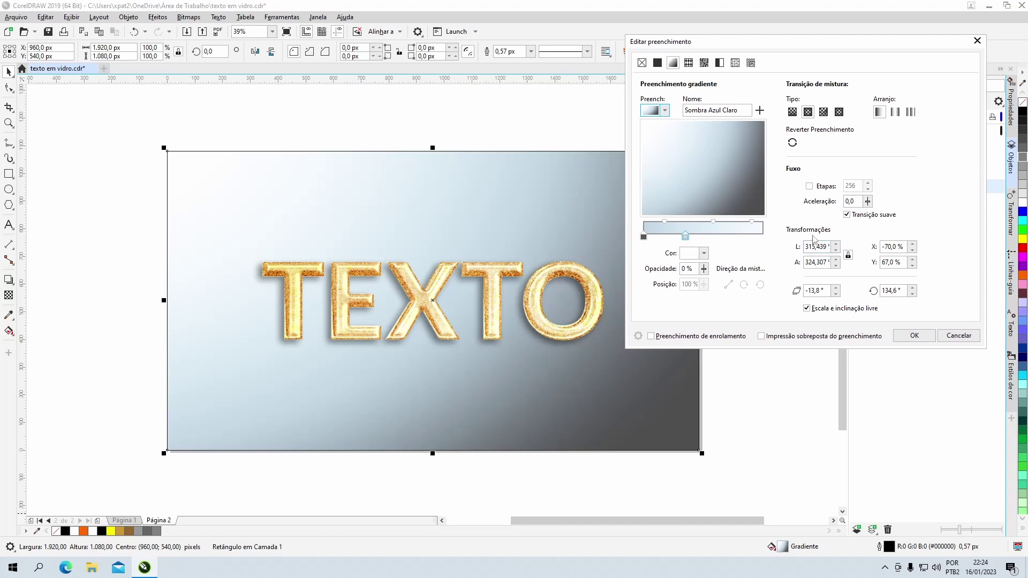
{"action": "left_click", "coordinate": [644, 236]}
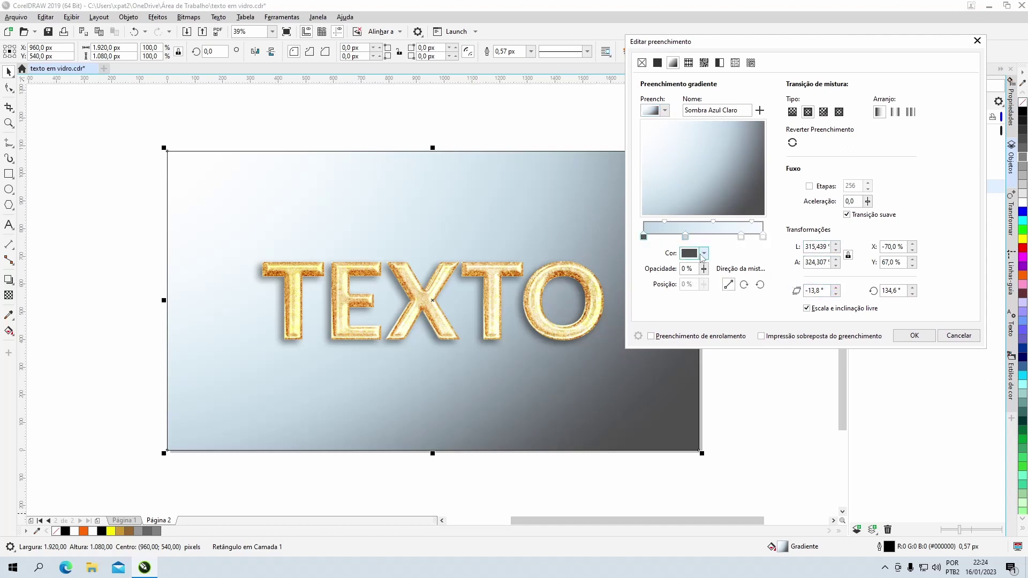
{"action": "left_click", "coordinate": [704, 253]}
{"action": "left_click", "coordinate": [780, 417]}
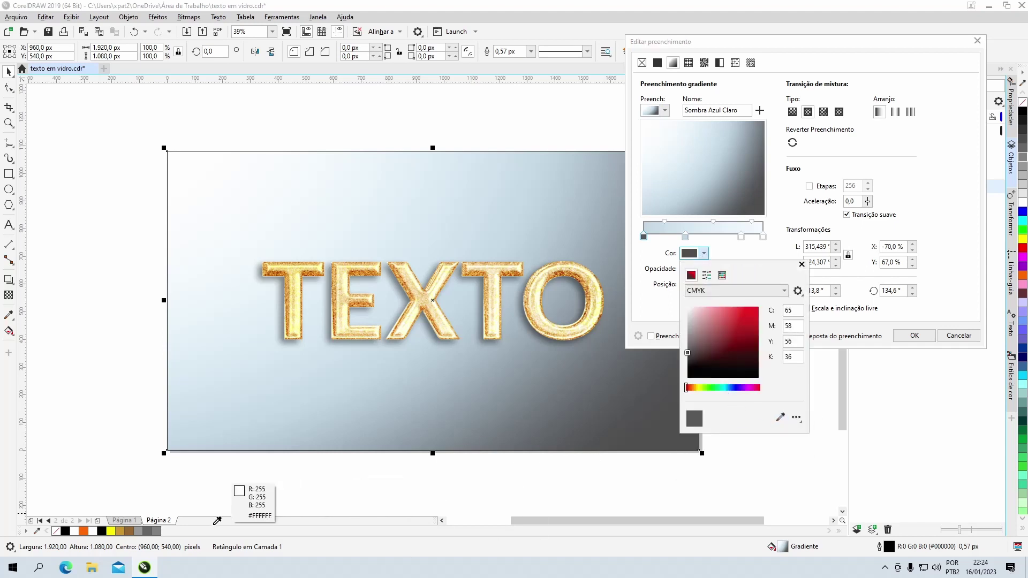
{"action": "left_click", "coordinate": [128, 530]}
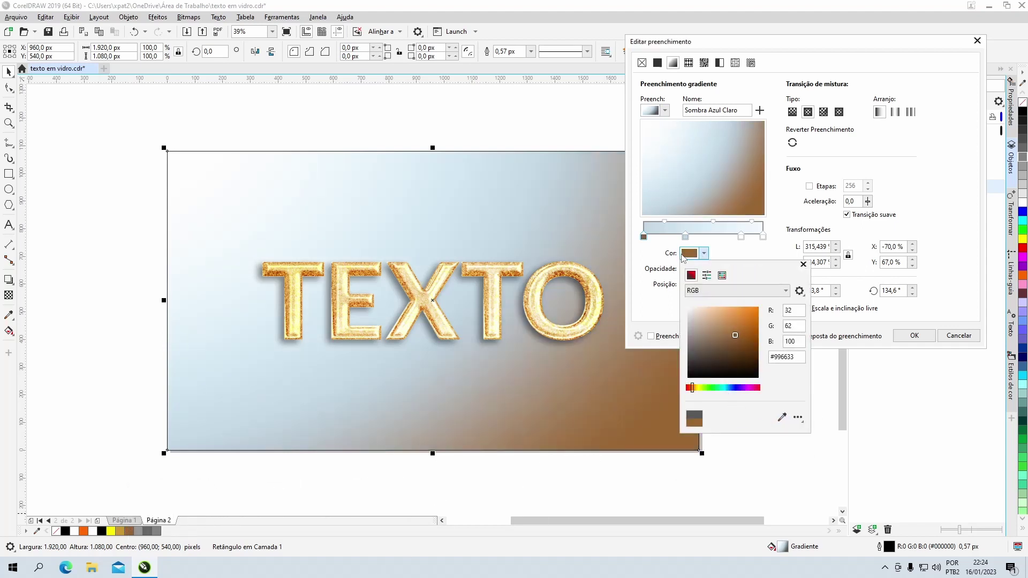
Recolor the gradient's light blue node at 35% with the gold #CC9933 sampled from the document palette
{"action": "left_click", "coordinate": [687, 242]}
{"action": "left_click", "coordinate": [686, 237]}
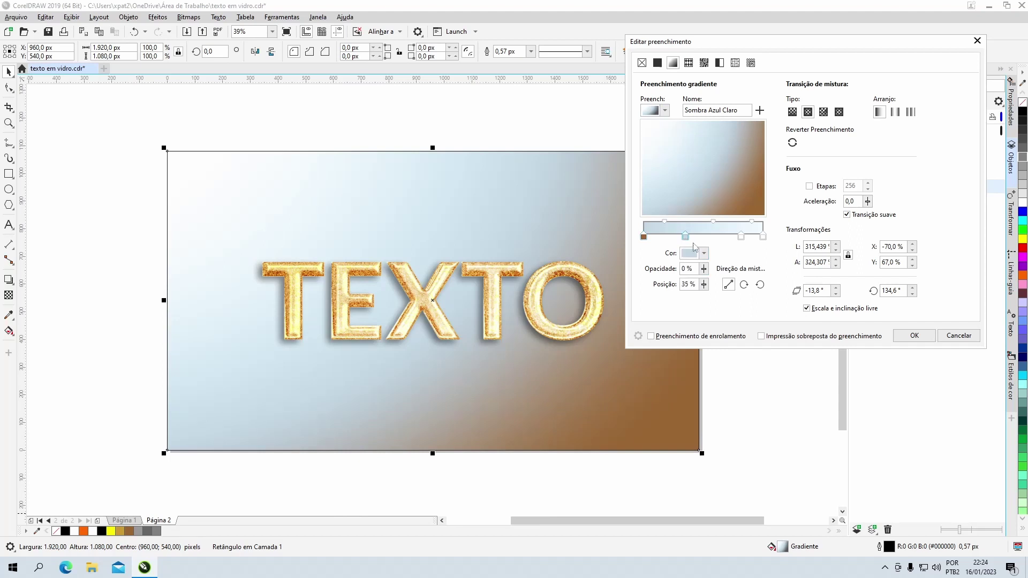
{"action": "left_click", "coordinate": [703, 253]}
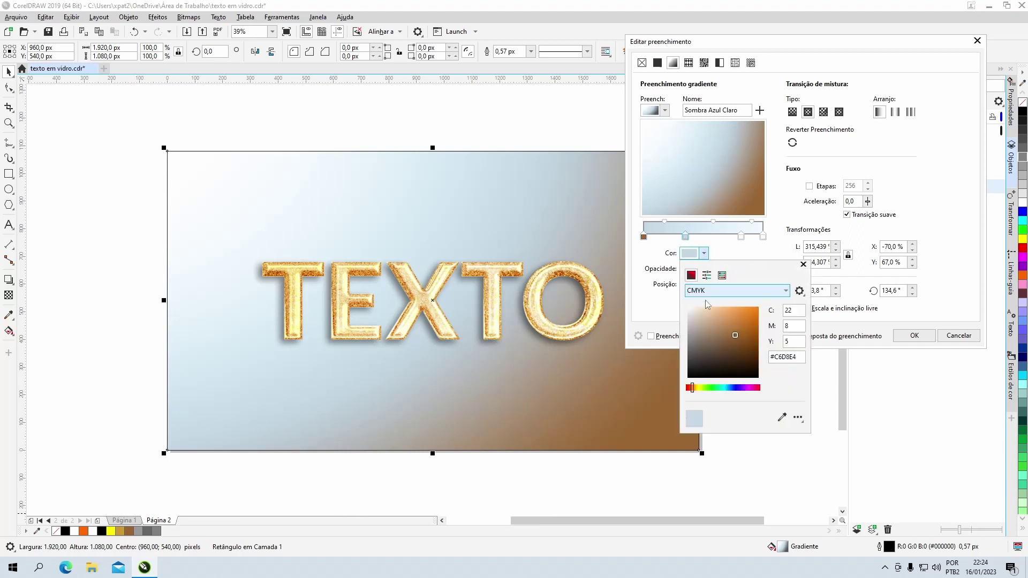
{"action": "left_click", "coordinate": [782, 417]}
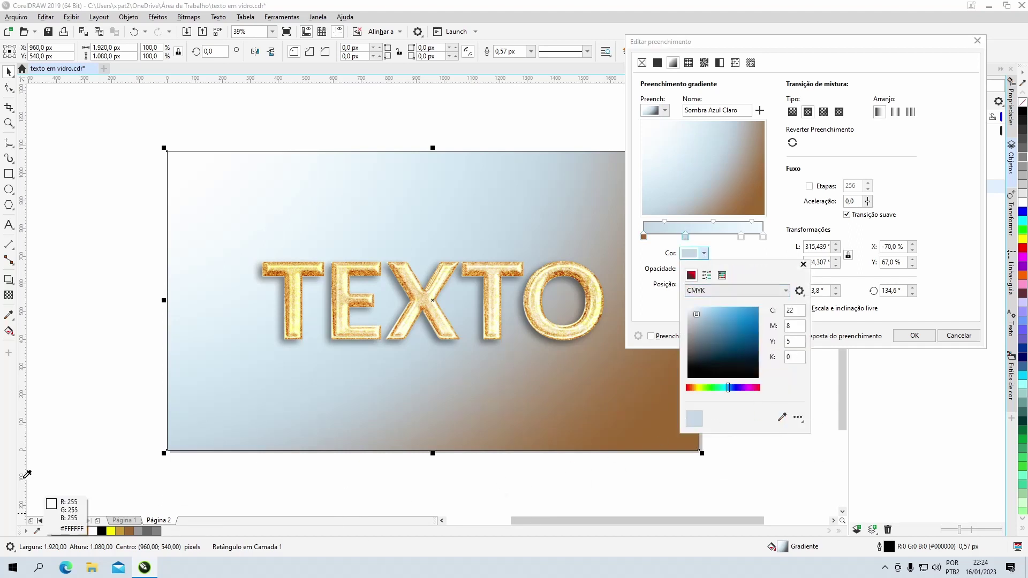
{"action": "left_click", "coordinate": [121, 532]}
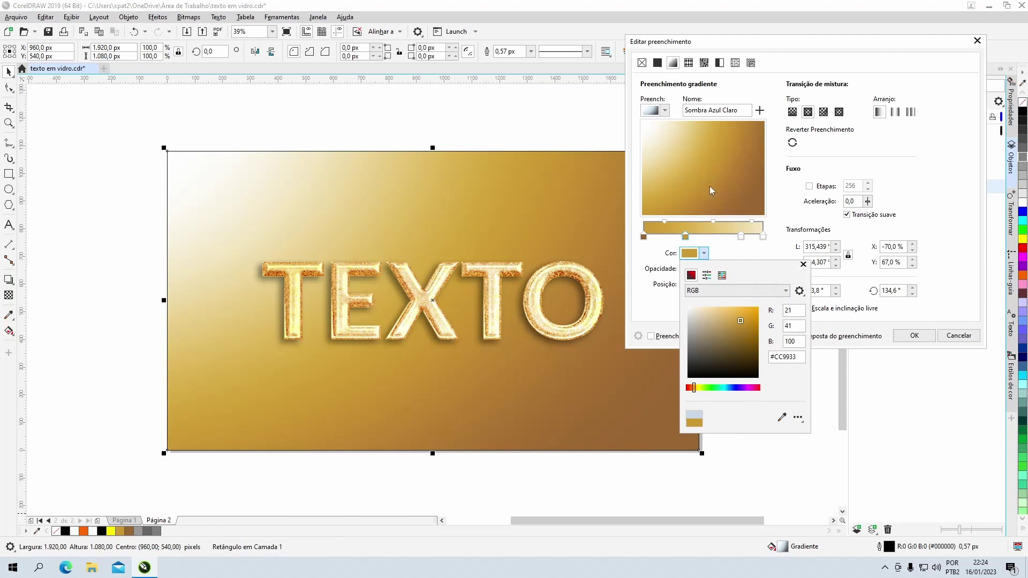
{"action": "left_click", "coordinate": [904, 192]}
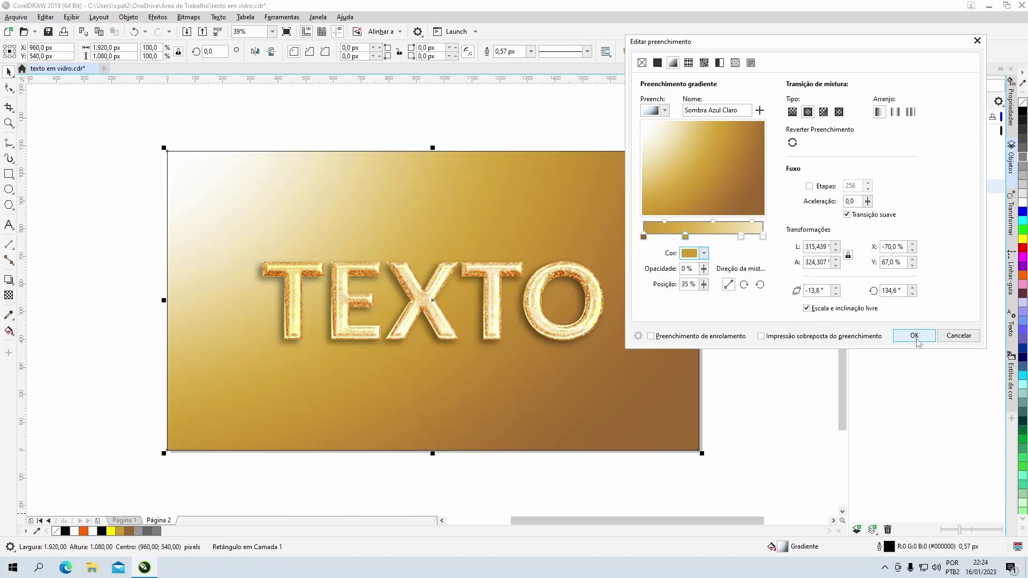
Preview the gradient reversed, switch it back to its original order, and apply the edited fill to the rectangle
{"action": "left_click", "coordinate": [794, 142]}
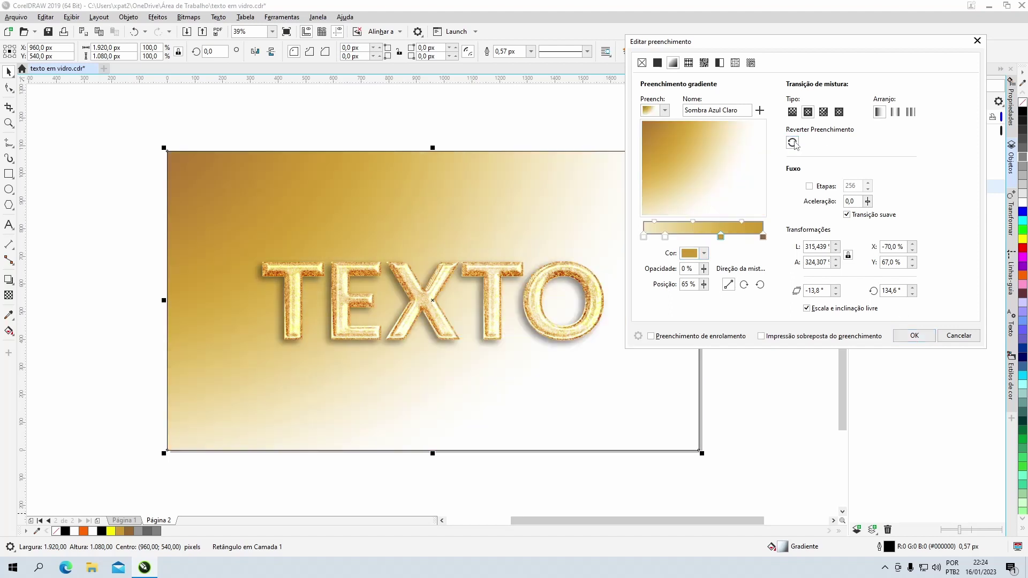
{"action": "left_click", "coordinate": [793, 142]}
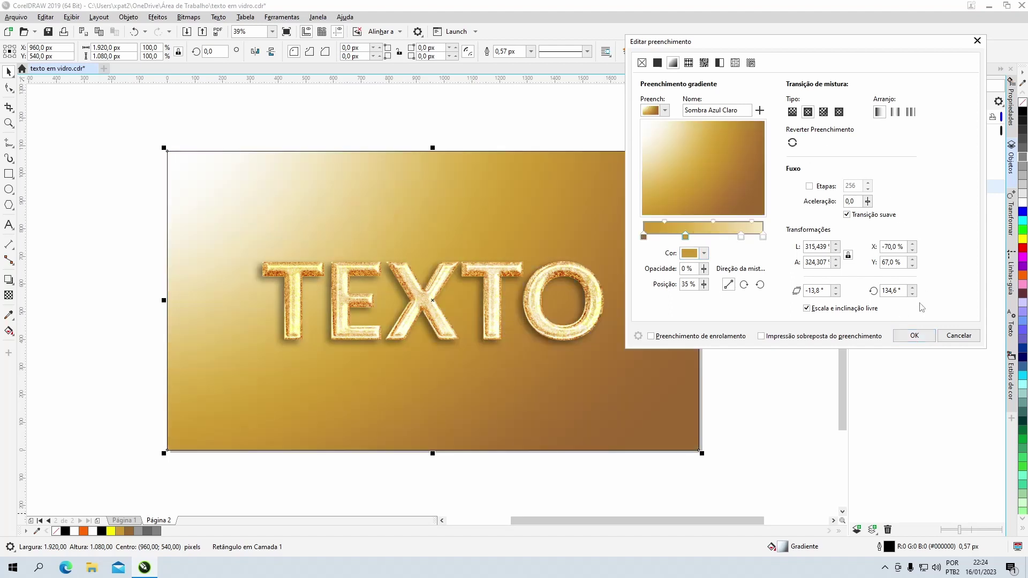
{"action": "left_click", "coordinate": [914, 336]}
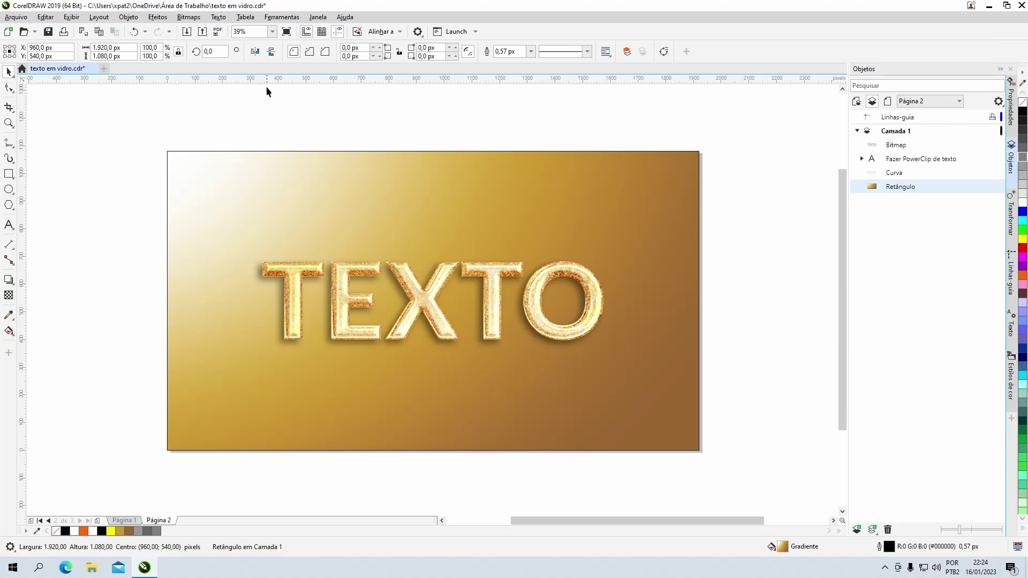
{"action": "key", "text": "Escape"}
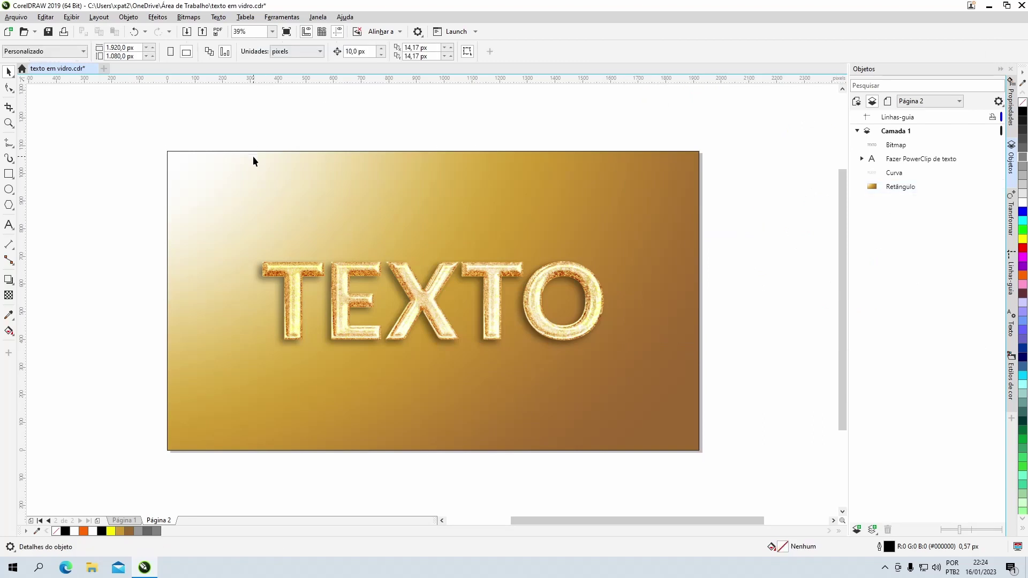
Remove the background rectangle's outline and mirror the rectangle horizontally so its gradient runs the opposite way
{"action": "left_click", "coordinate": [254, 160]}
{"action": "left_click", "coordinate": [531, 51]}
{"action": "left_click", "coordinate": [518, 65]}
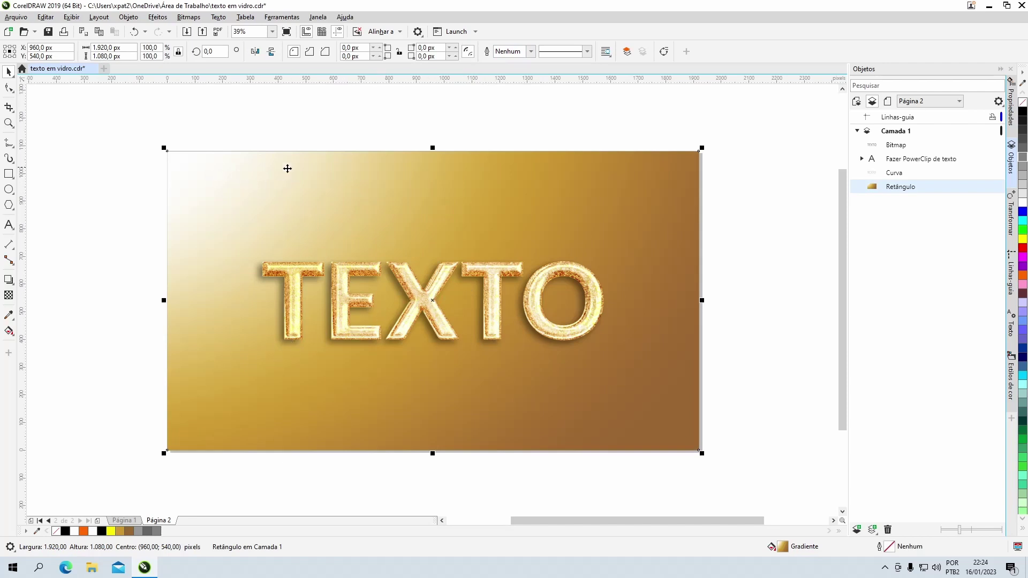
{"action": "left_click", "coordinate": [255, 51]}
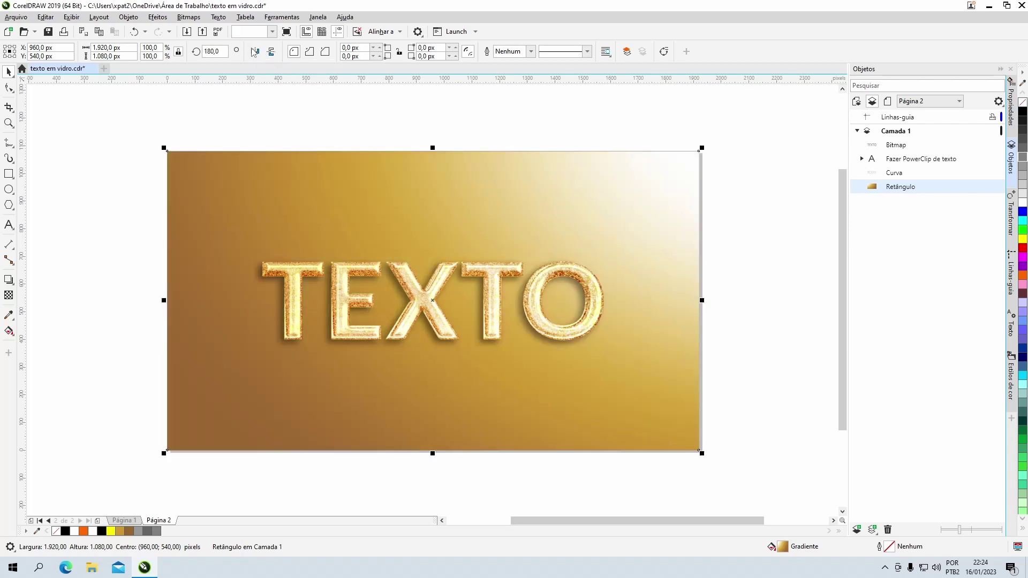
{"action": "left_click", "coordinate": [750, 206]}
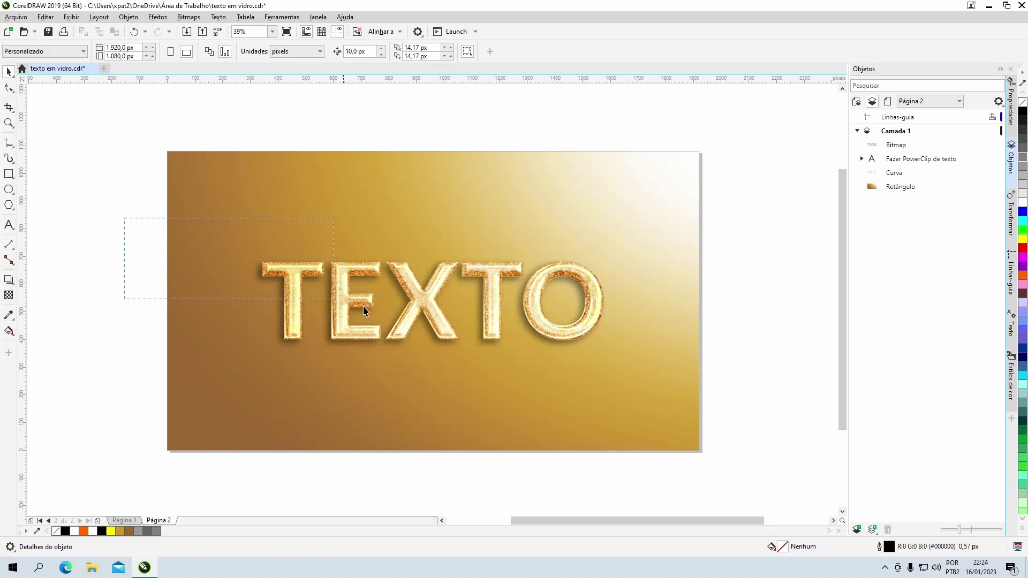
Select the bitmap, PowerClip text and shadow curve of TEXTO together and enlarge them proportionally from their center
{"action": "mouse_move", "coordinate": [674, 386]}
{"action": "left_mouse_down"}
{"action": "mouse_move", "coordinate": [701, 400]}
{"action": "mouse_move", "coordinate": [659, 393]}
{"action": "left_mouse_up"}
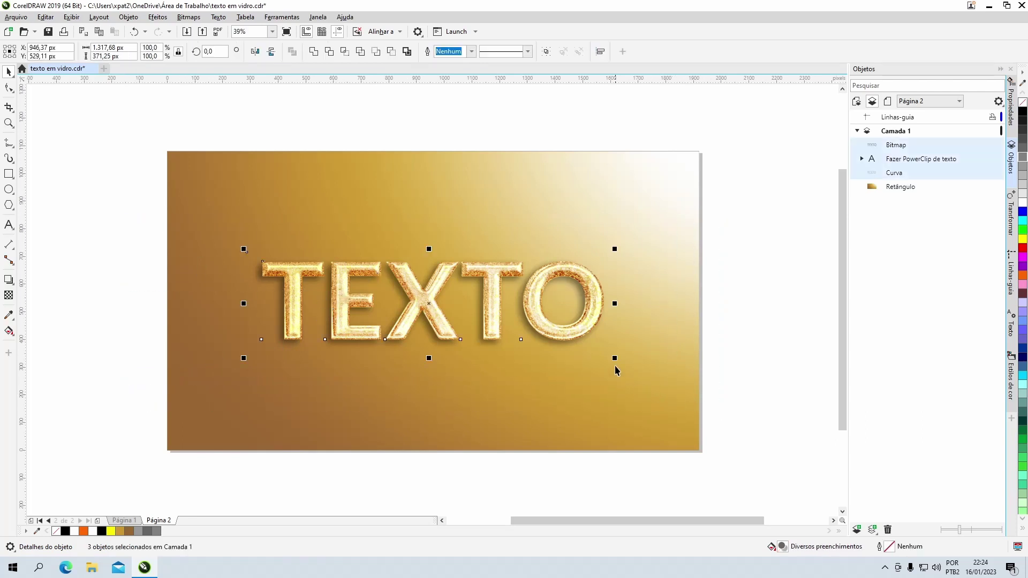
{"action": "left_click_drag", "start_coordinate": [616, 361], "coordinate": [652, 370]}
{"action": "left_click", "coordinate": [735, 329]}
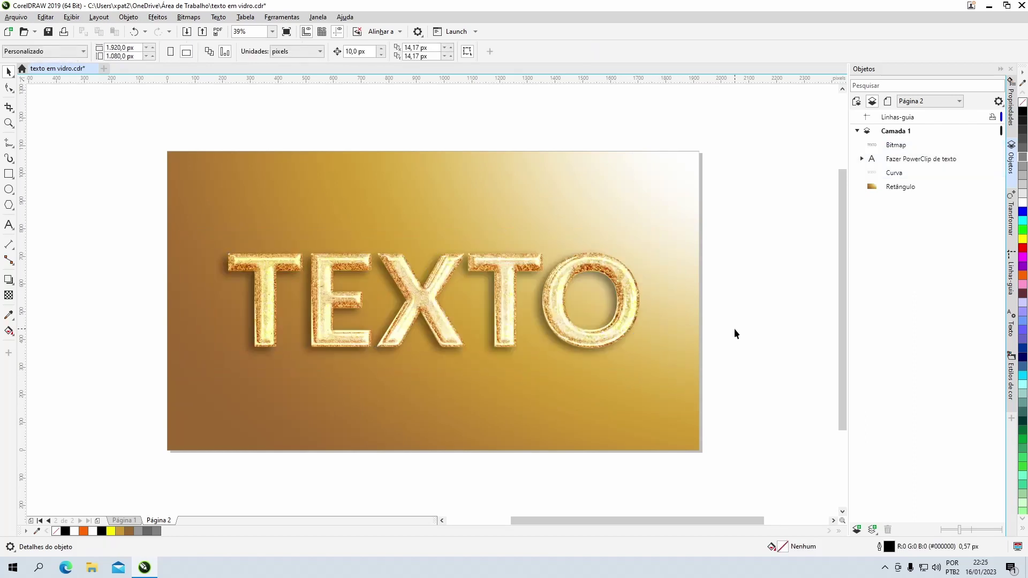